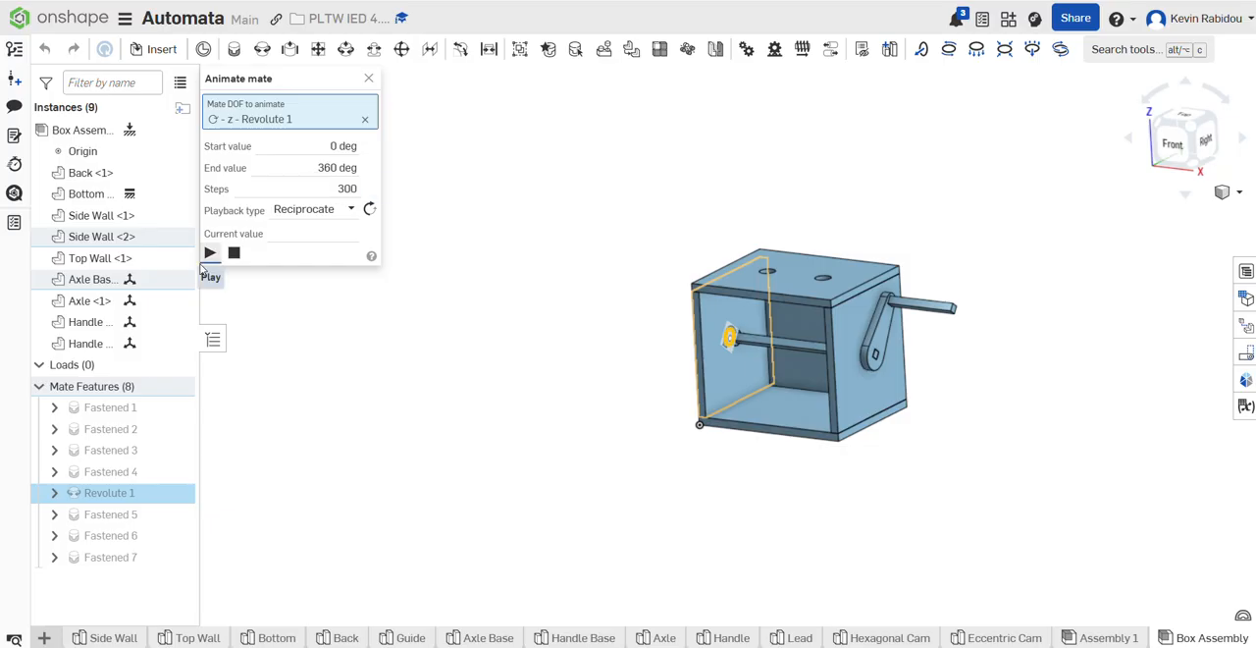
Step: Play the Revolute 1 mate animation from 0 to 360 deg and close the animation settings
left_click(209, 253)
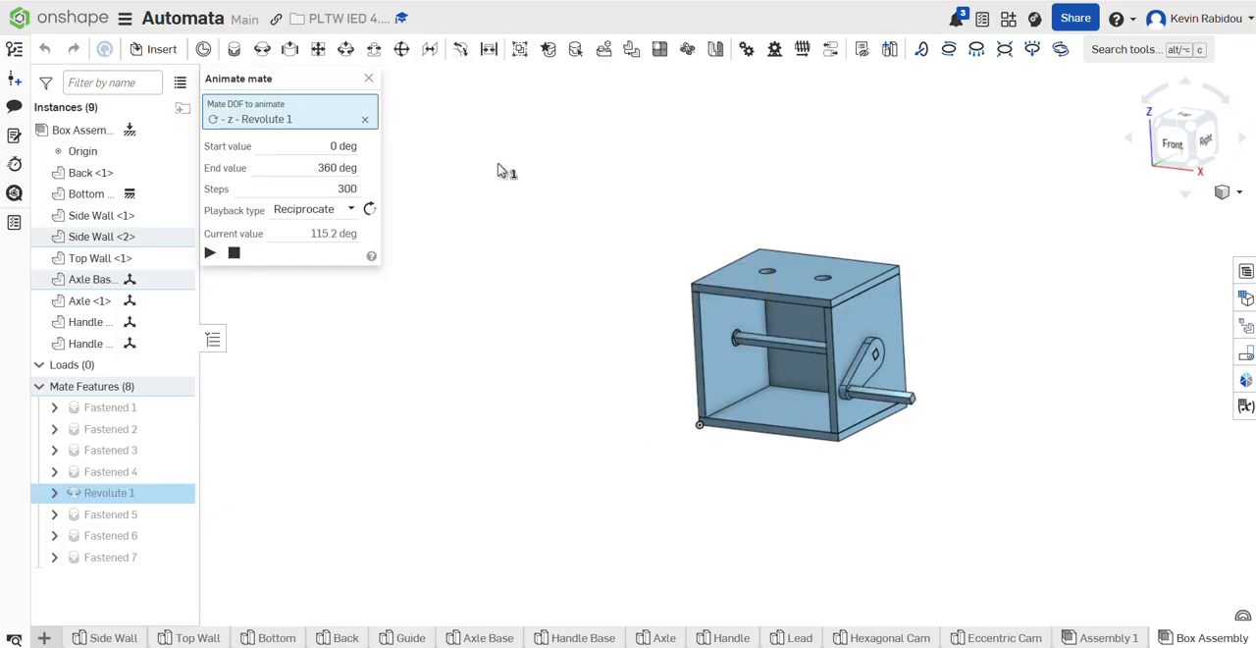
left_click(368, 77)
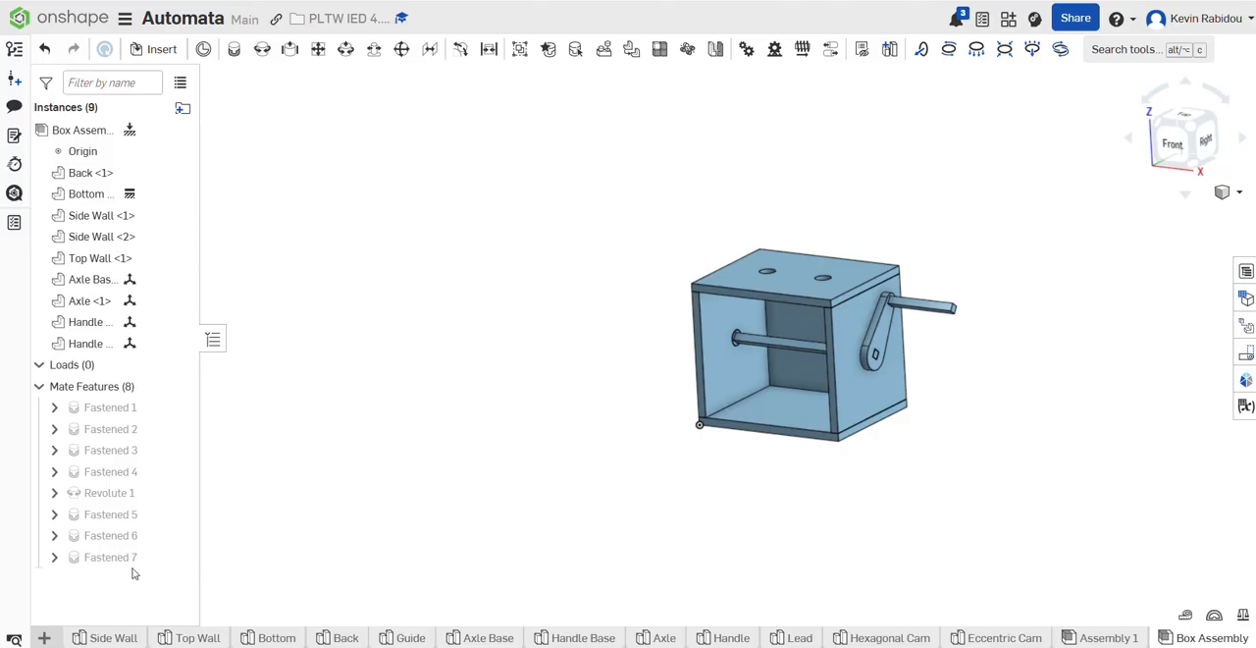
Step: Delete the mates Fastened 7, Fastened 6, Fastened 5 and Revolute 1 from the box assembly
left_click(131, 567)
key("Delete")
left_click(136, 548)
key("Delete")
left_click(139, 514)
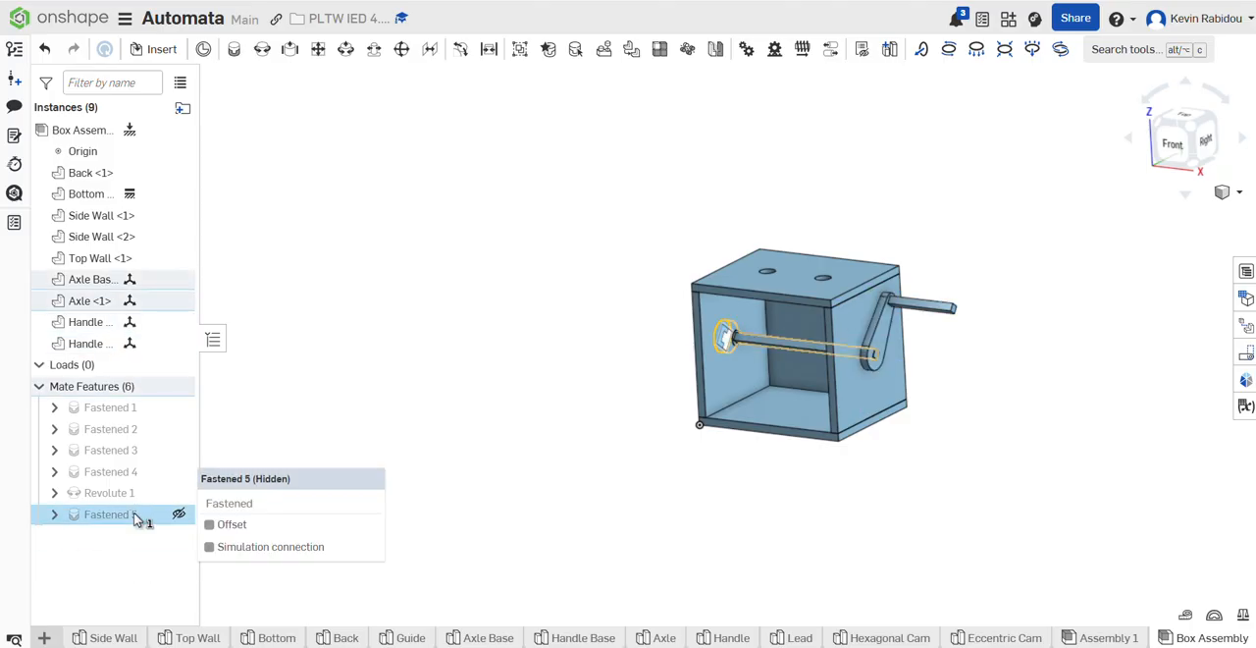
key("Delete")
left_click(128, 492)
key("Delete")
Step: Delete the Handle, Handle Base, Axle and Axle Base instances from the box assembly
left_click(108, 342)
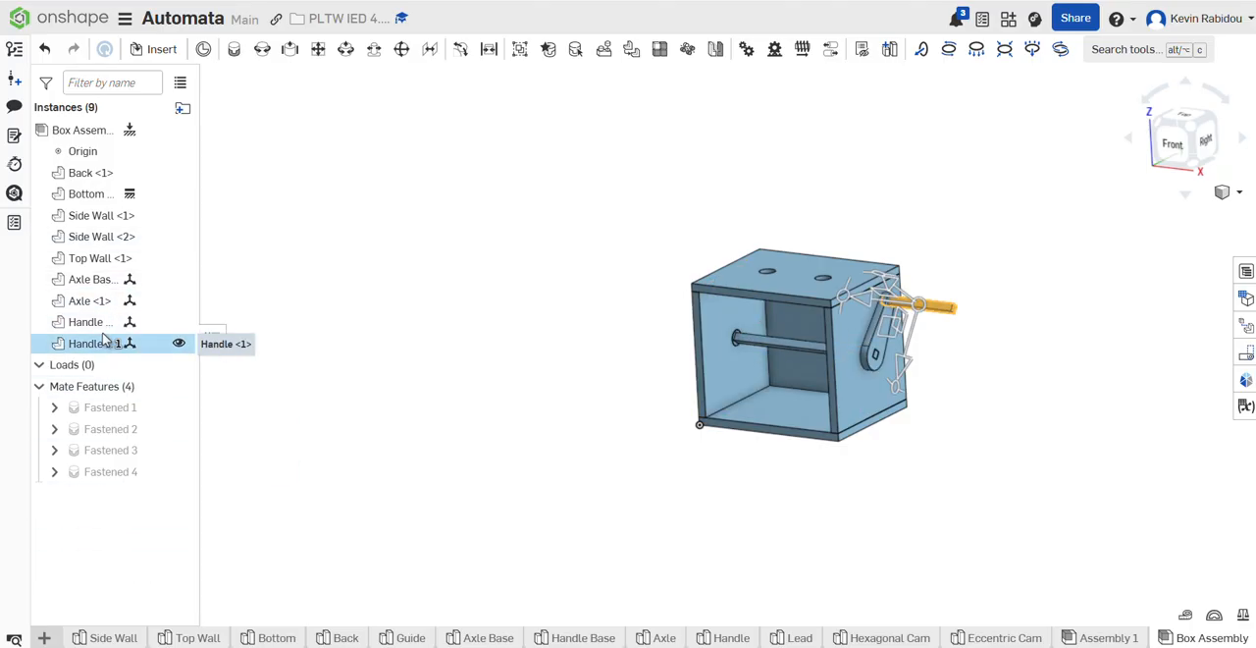
key("Delete")
left_click(101, 322)
key("Delete")
left_click(99, 300)
key("Delete")
left_click(98, 288)
key("Delete")
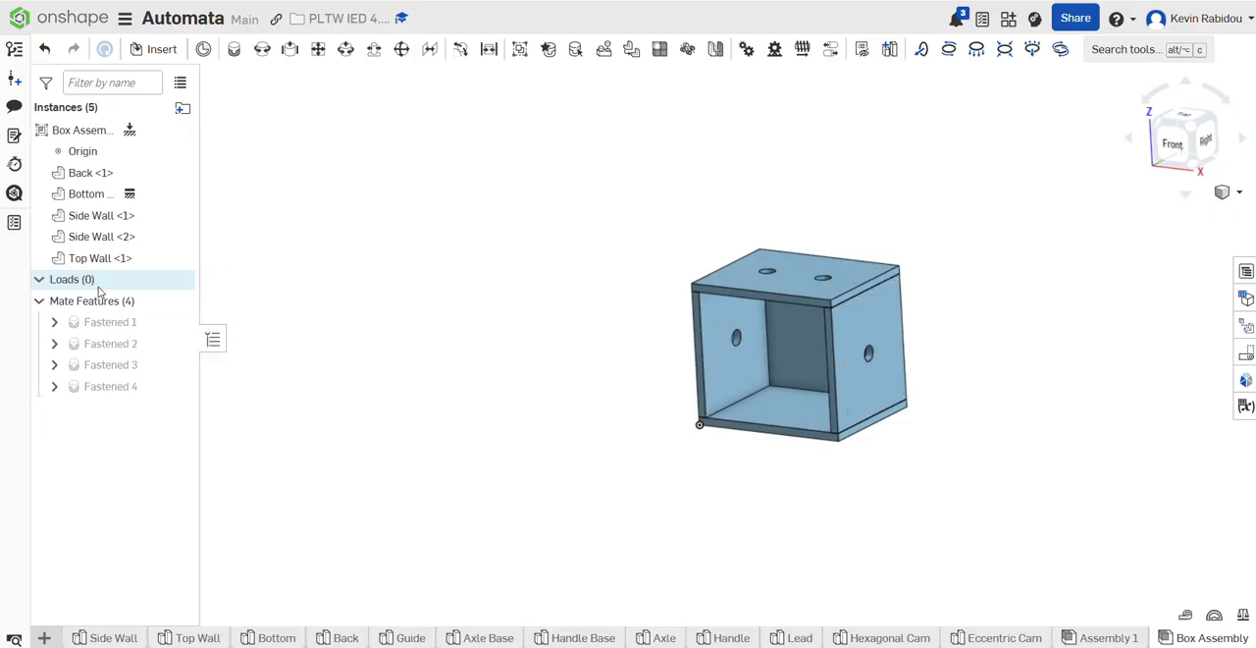
Step: Insert the Axle and Axle Base parts into the assembly, placing them in the empty space beside the box's left wall
right_click_drag(706, 553, 550, 452)
left_click(157, 50)
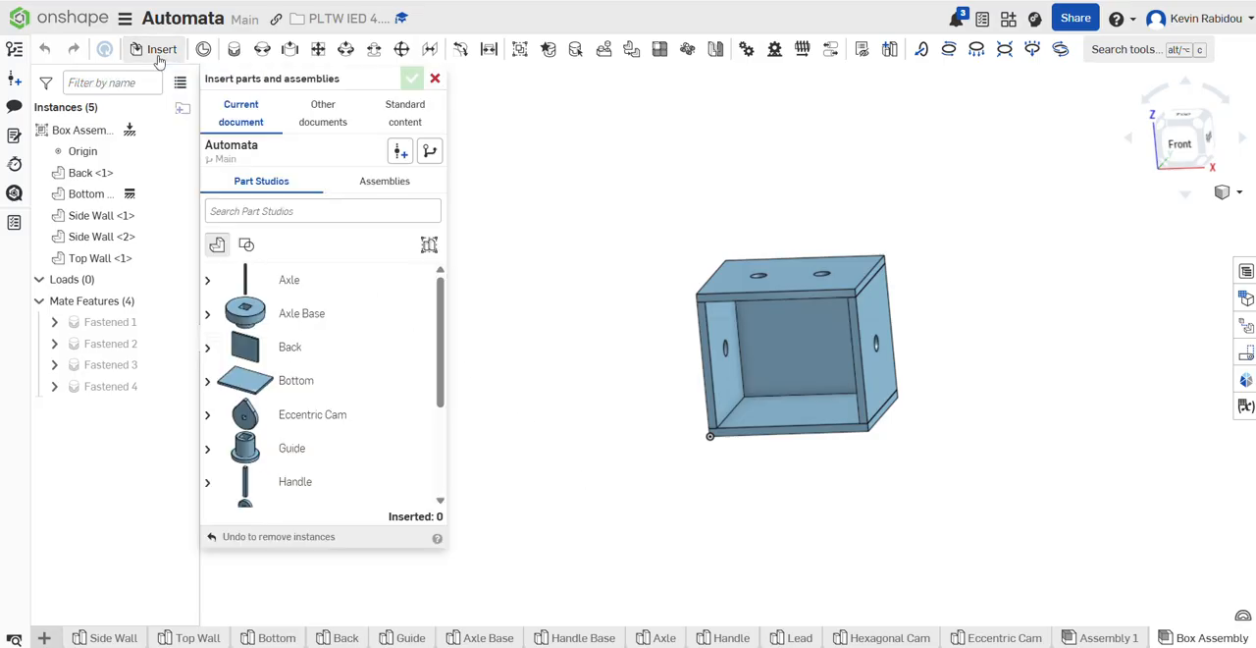
left_click(331, 287)
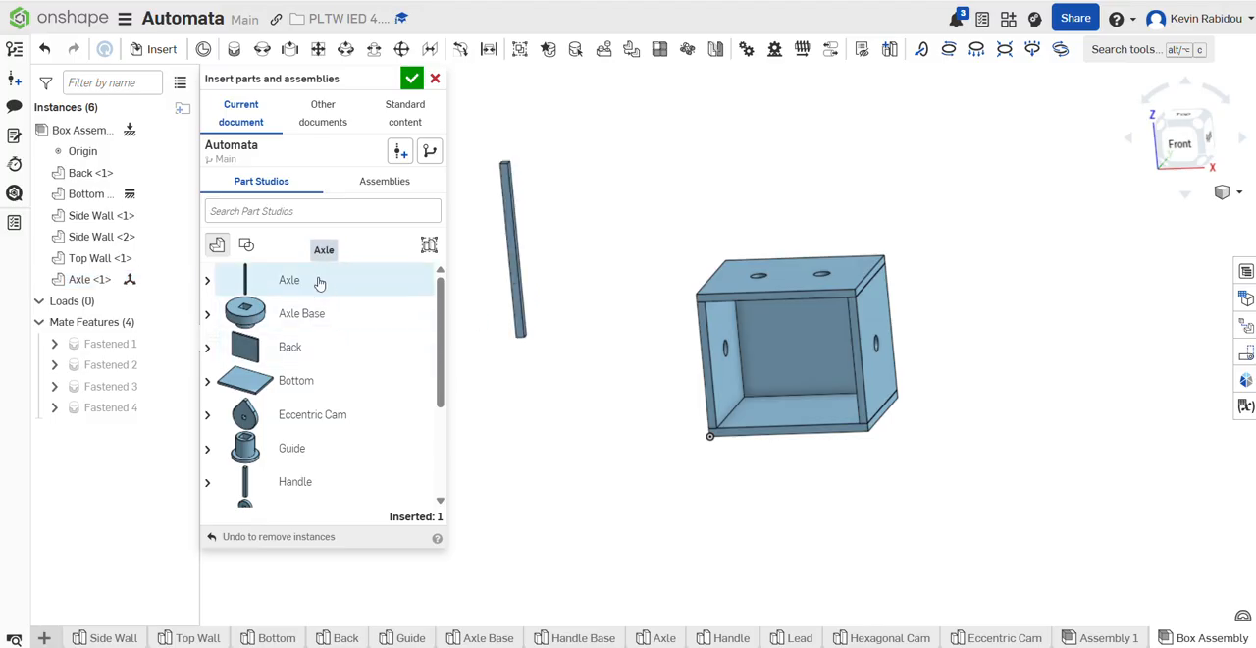
left_click(316, 311)
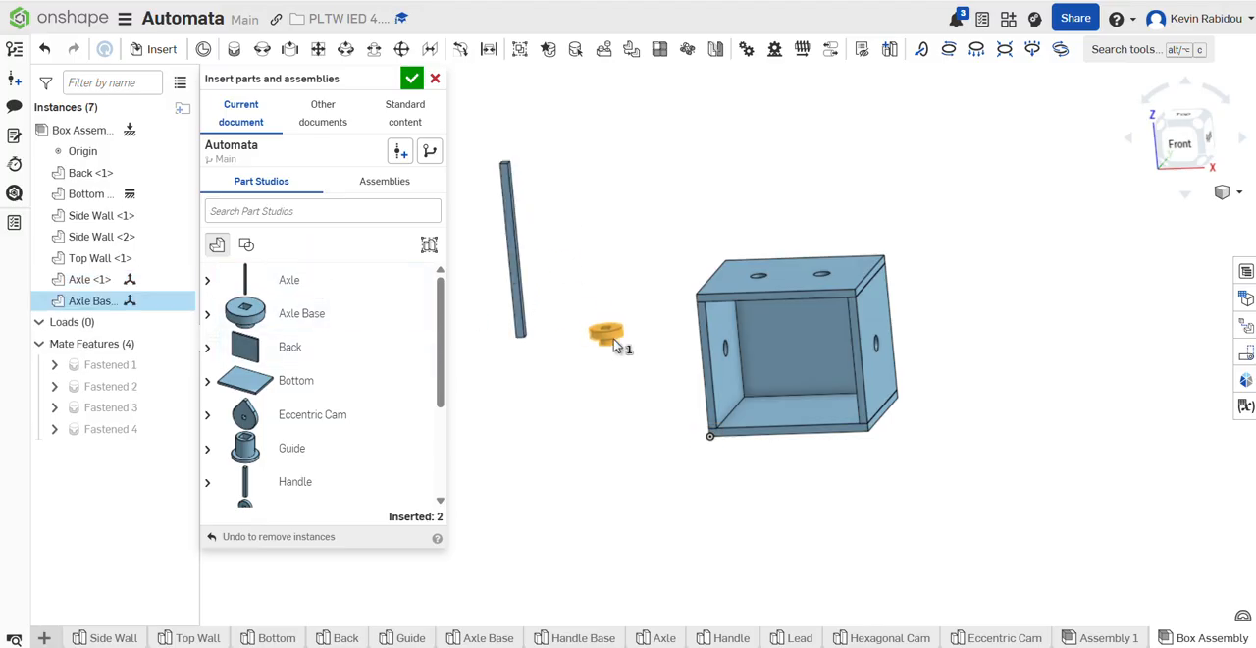
left_click(615, 340)
Step: Insert the Handle Base and Handle parts on the opposite side of the box and finish inserting
scroll(356, 421, "down", 2)
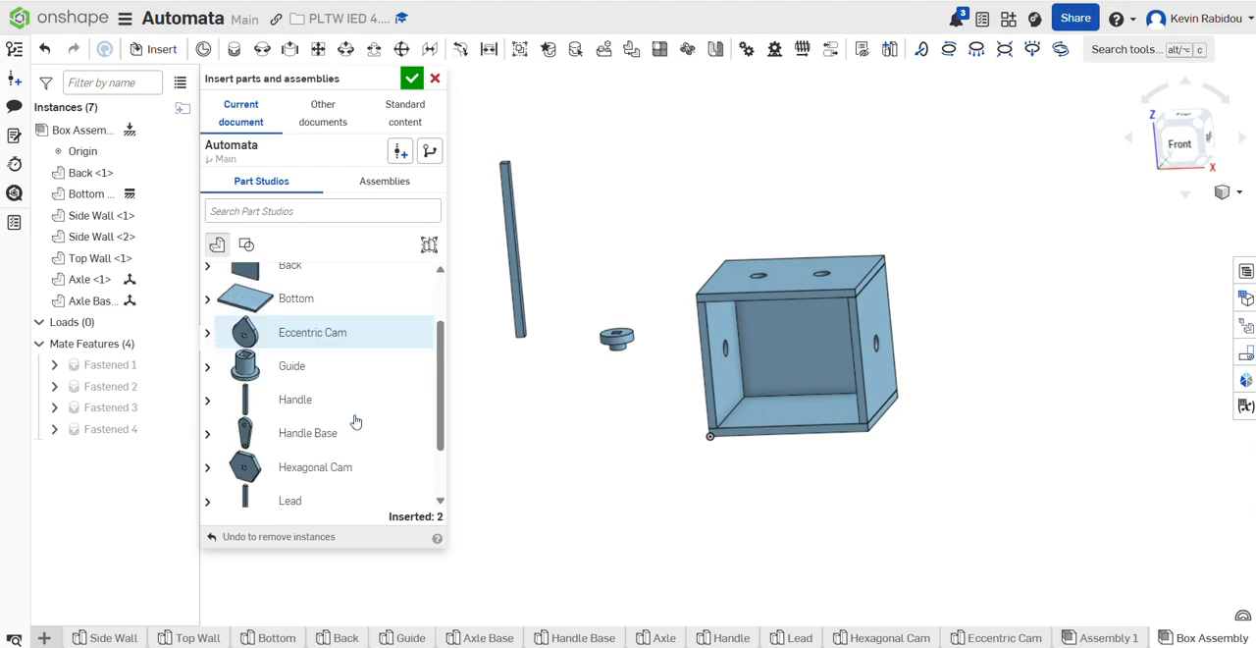
left_click(323, 433)
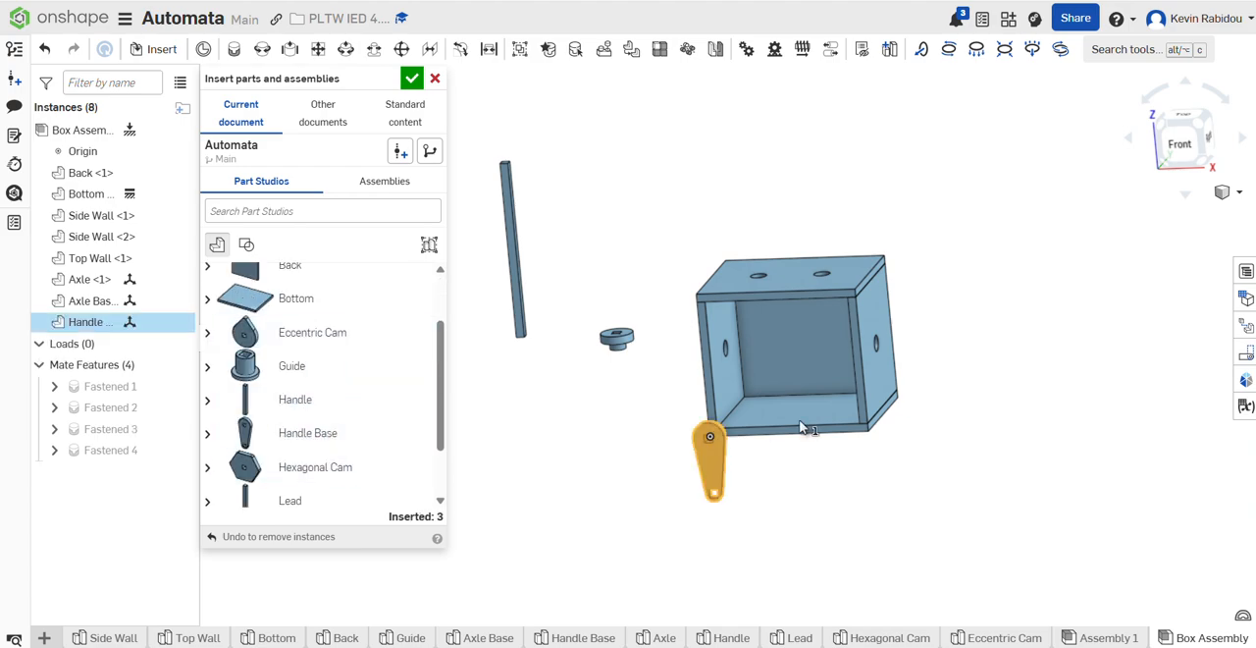
left_click(1018, 262)
left_click(365, 403)
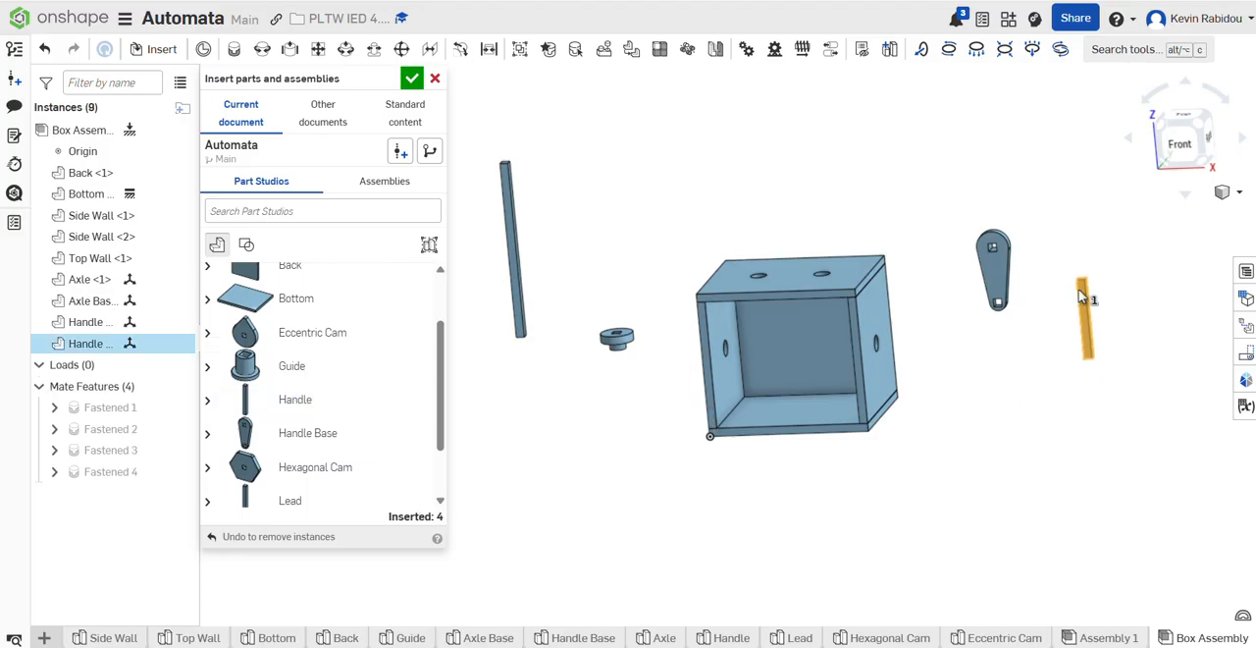
left_click(1079, 285)
left_click(414, 79)
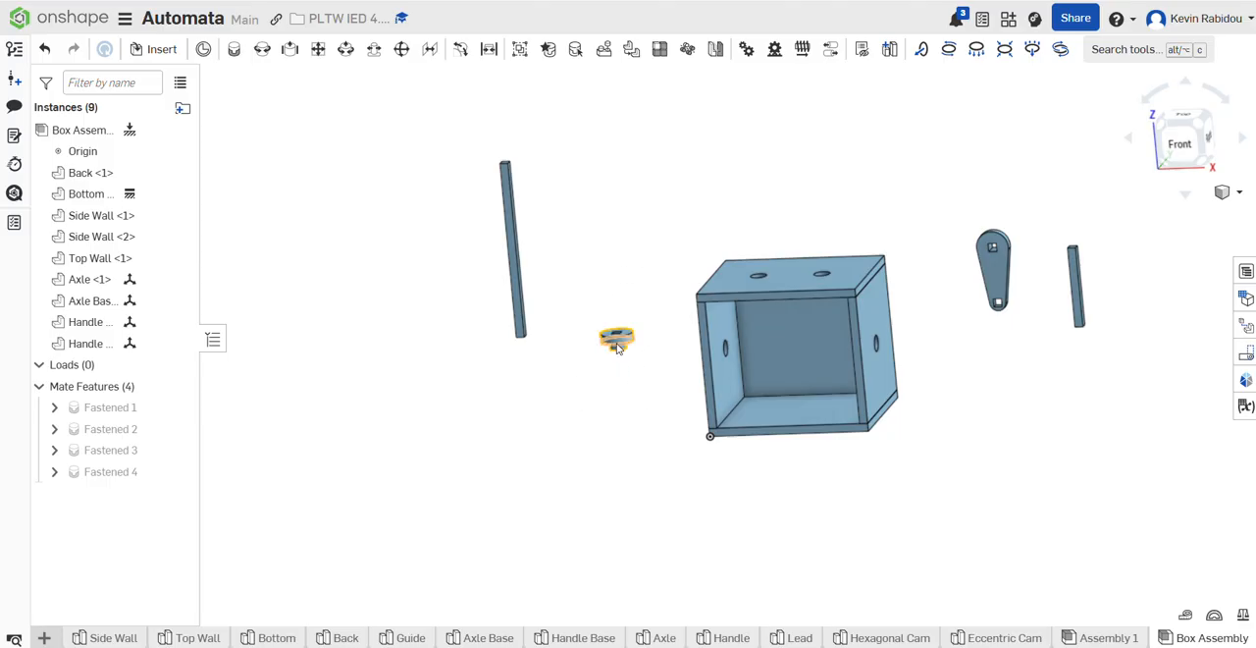
Step: Start a Revolute mate with its first connector at the centre of the axle base's flange face around the small boss
left_click_drag(617, 345, 623, 313)
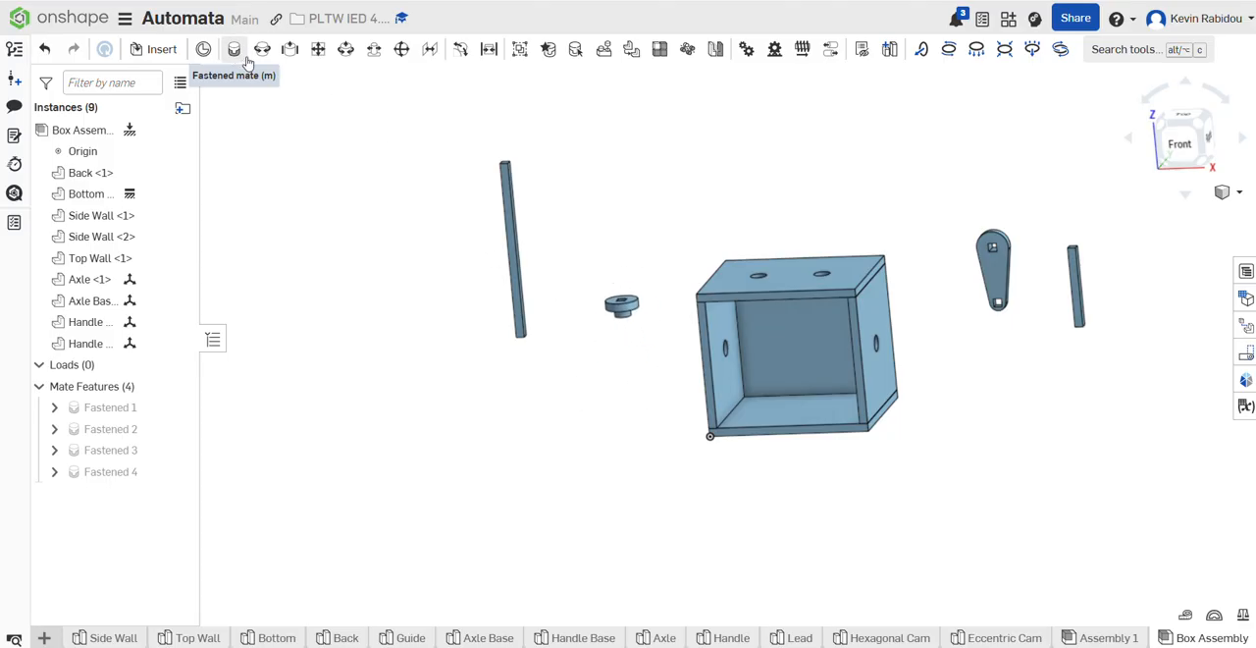
left_click(262, 49)
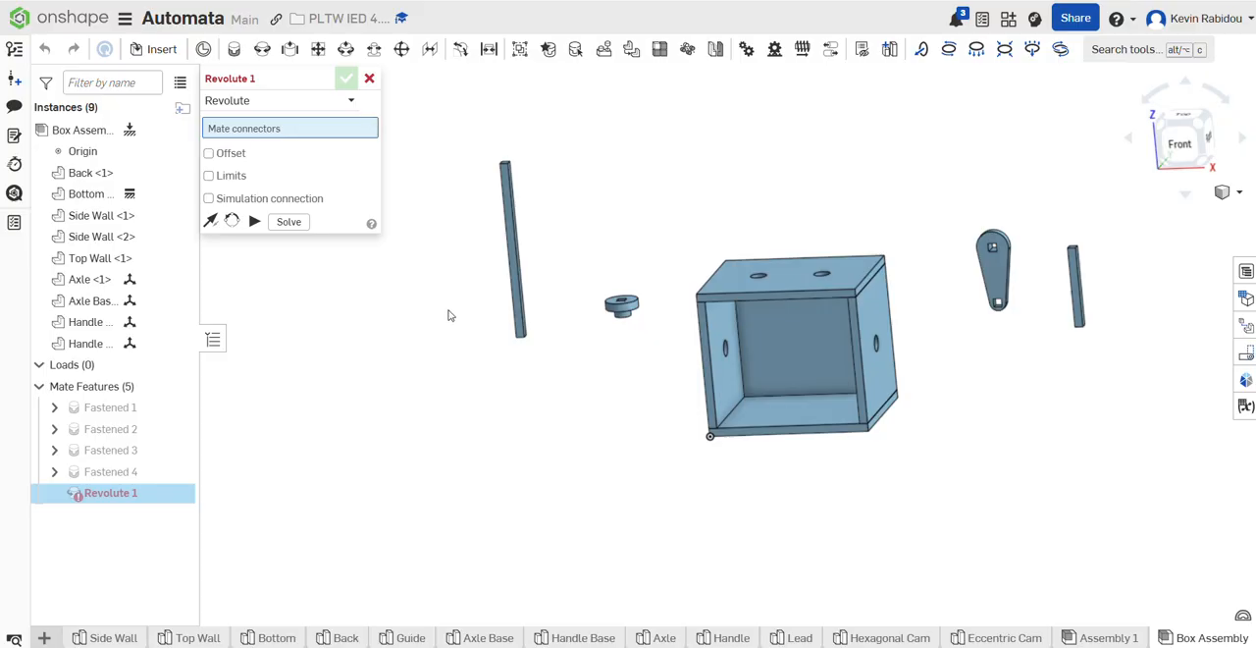
right_click_drag(663, 388, 698, 405)
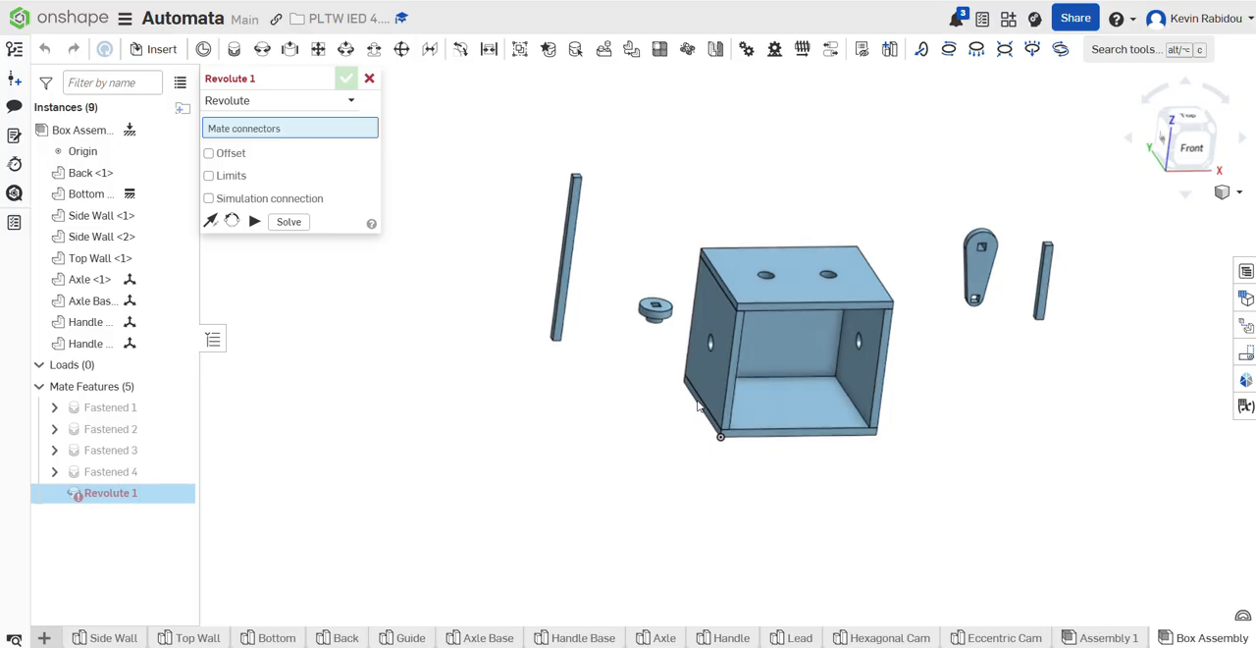
scroll(665, 378, "up", 5)
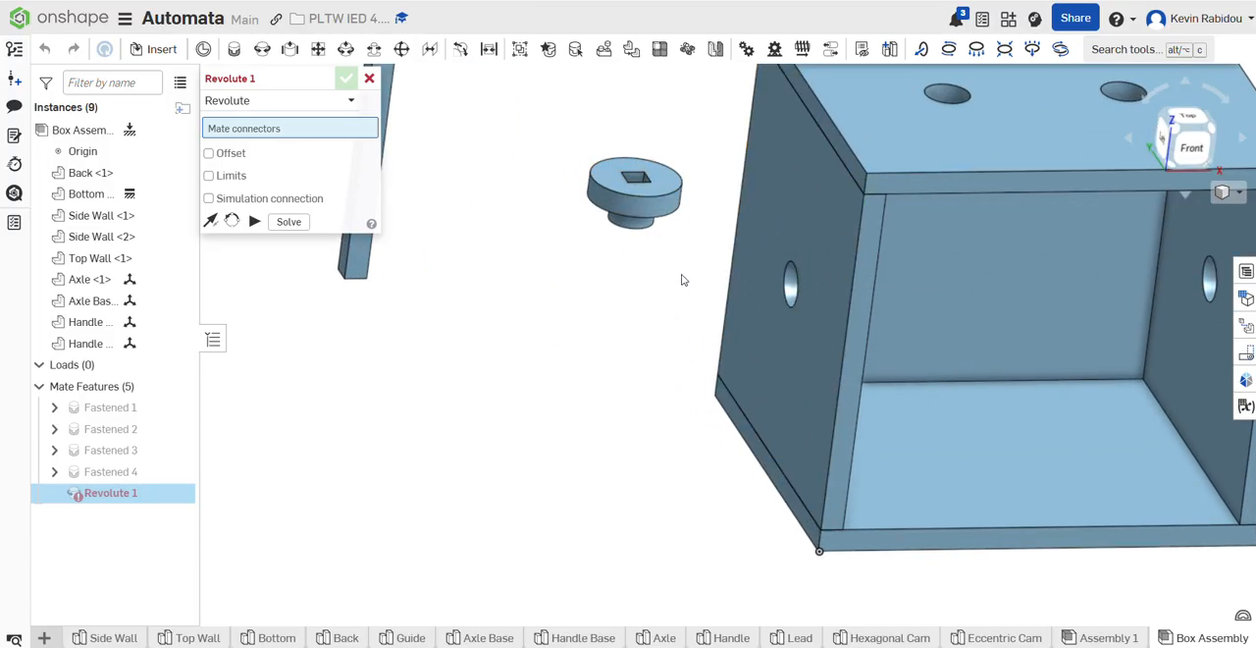
right_click_drag(681, 277, 642, 433)
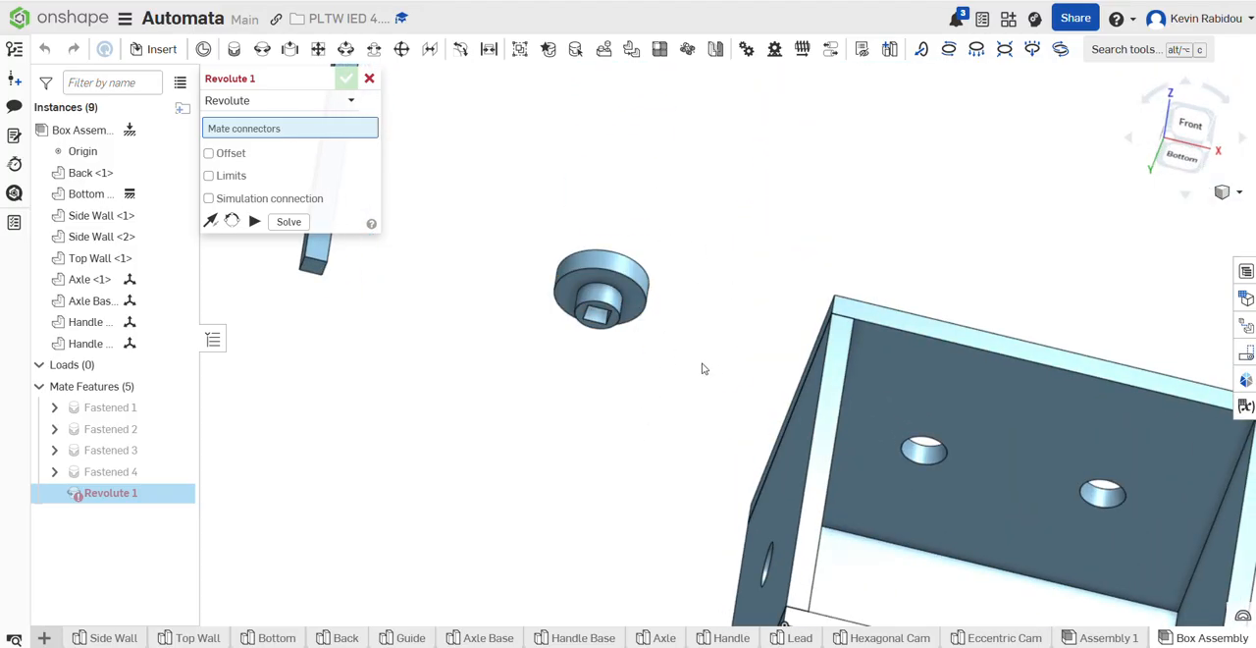
scroll(706, 353, "up", 5)
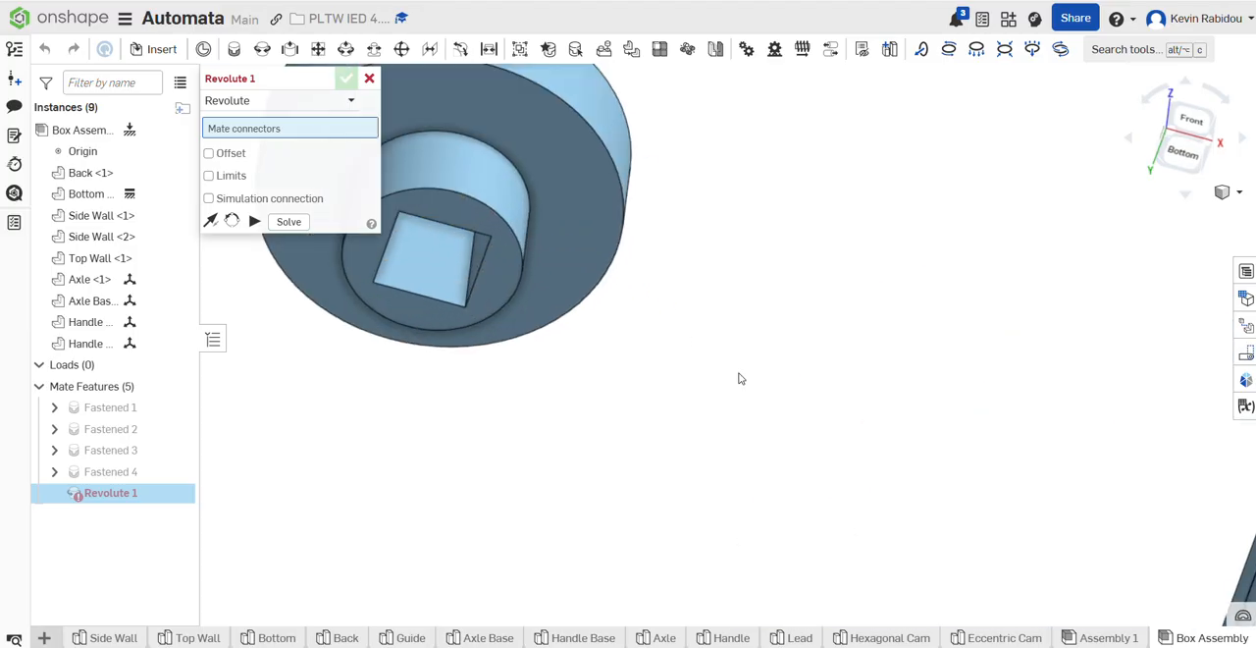
middle_click_drag(741, 378, 898, 421)
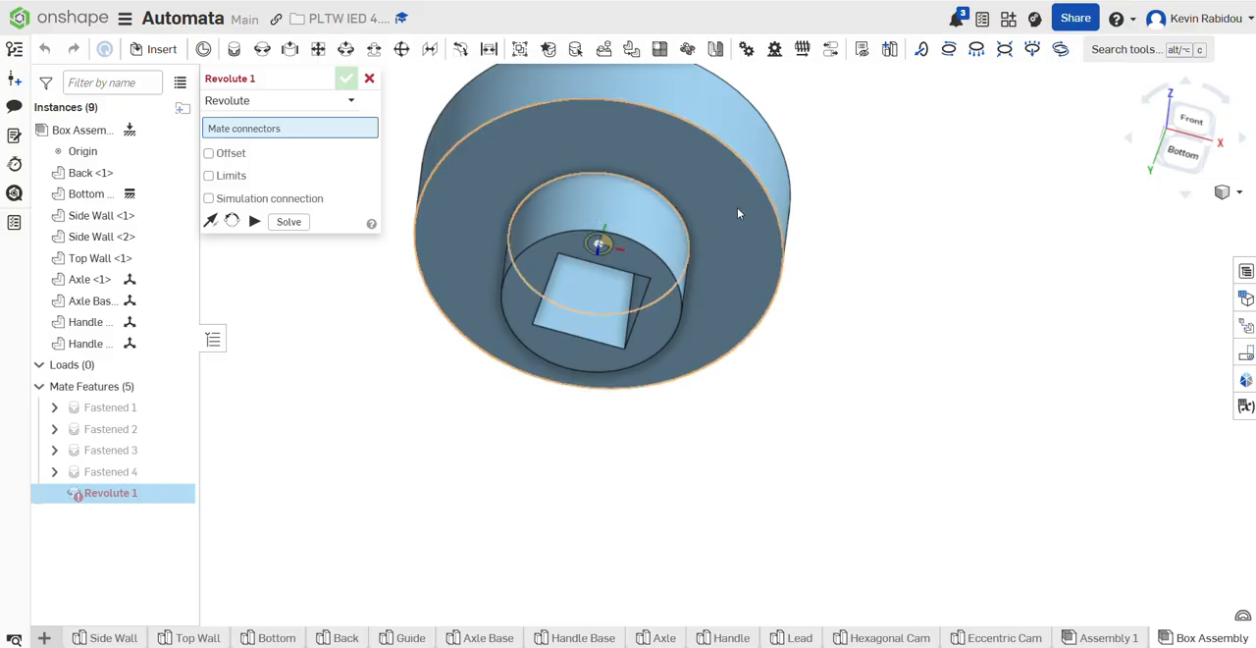
left_click(675, 216)
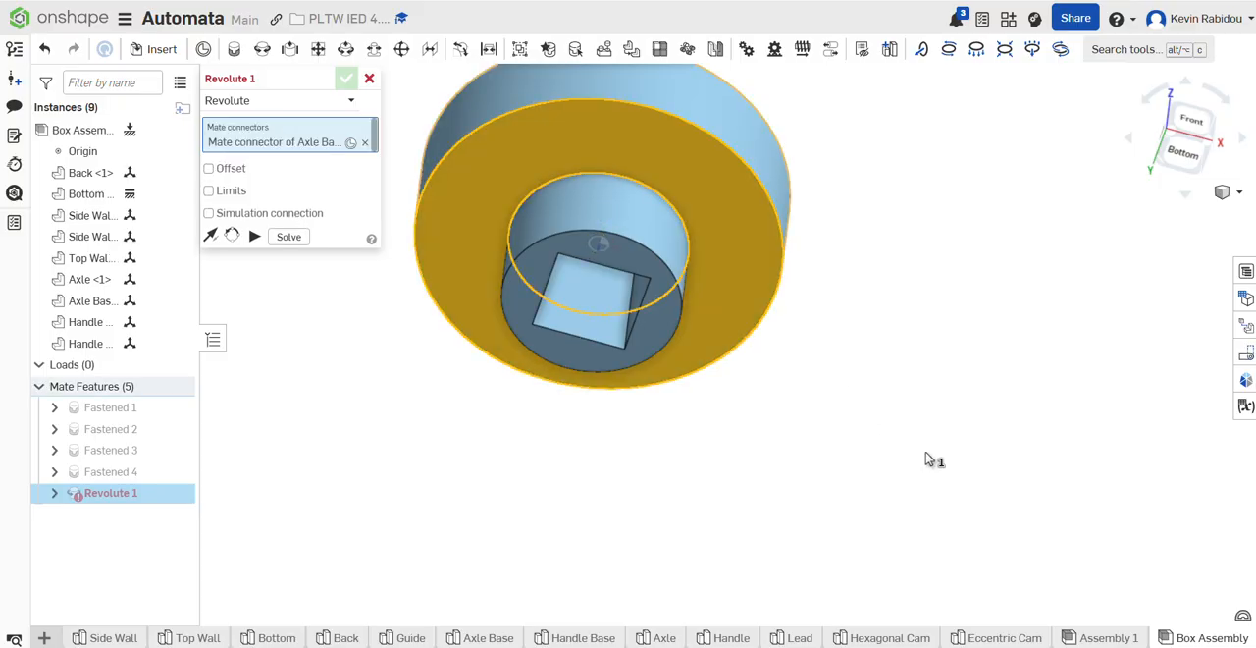
Step: Complete the Revolute mate at the outer hole centre of the left side wall, flipping the axis so the boss sits in the hole
scroll(932, 358, "down", 5)
right_click_drag(939, 343, 956, 416)
middle_click_drag(955, 414, 742, 61)
scroll(861, 265, "up", 5)
scroll(836, 163, "down", 2)
middle_click_drag(837, 163, 863, 411)
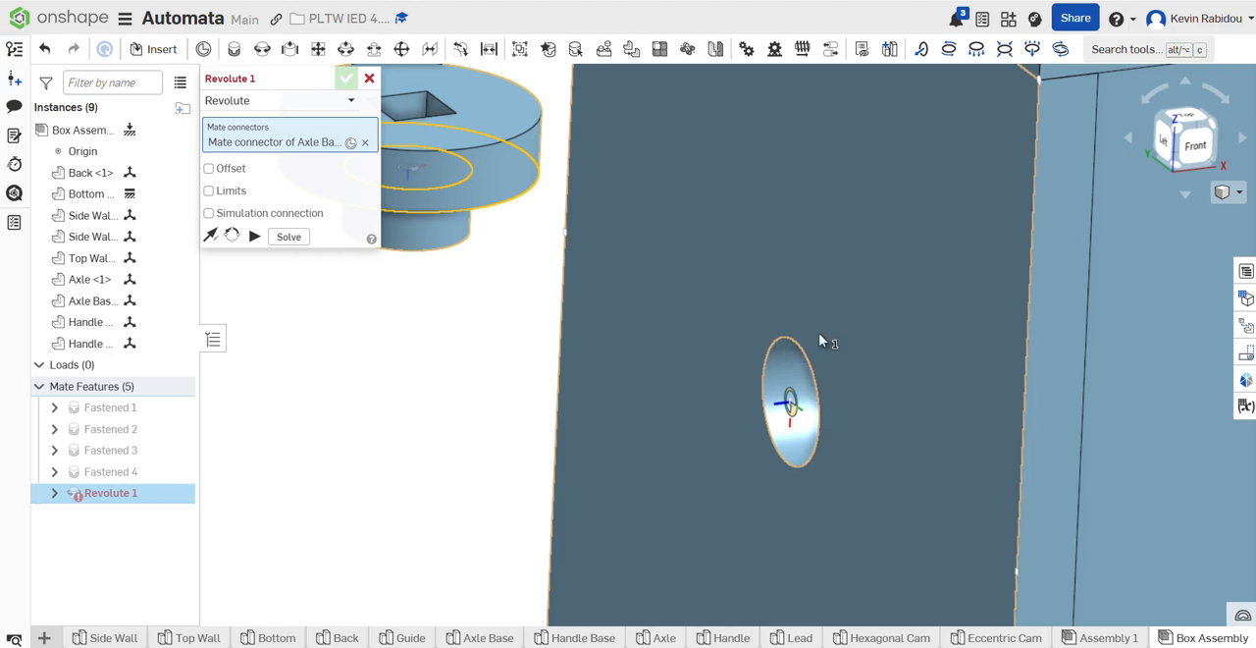
left_click(817, 397)
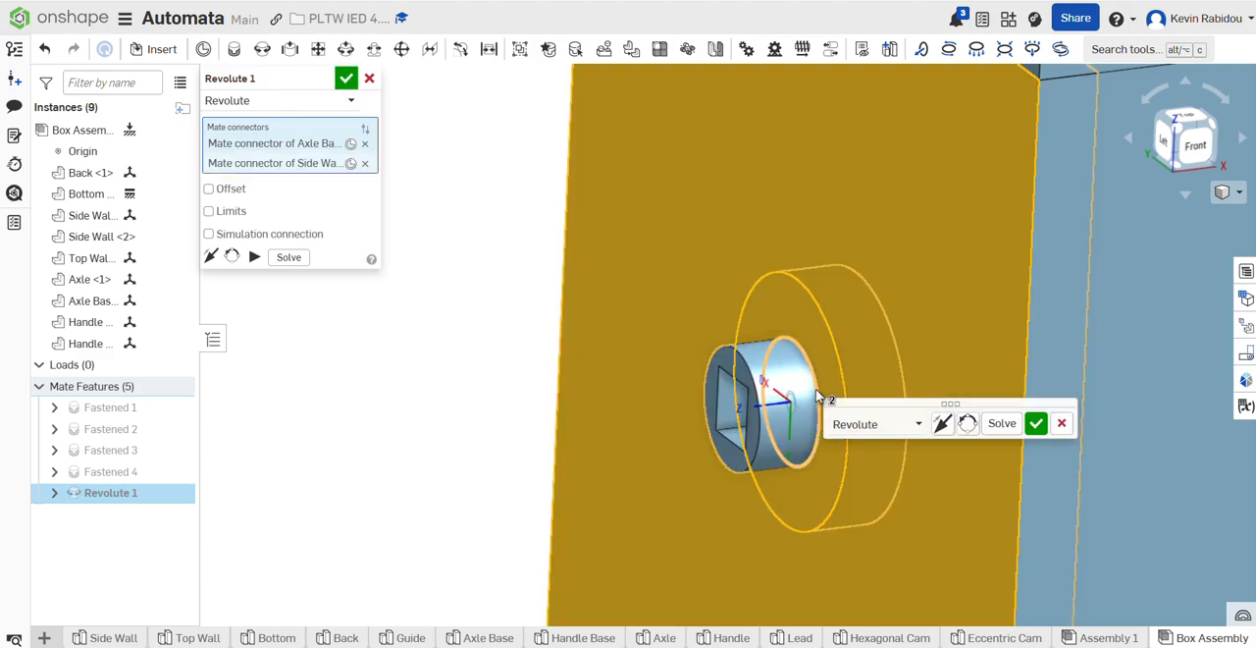
left_click(943, 424)
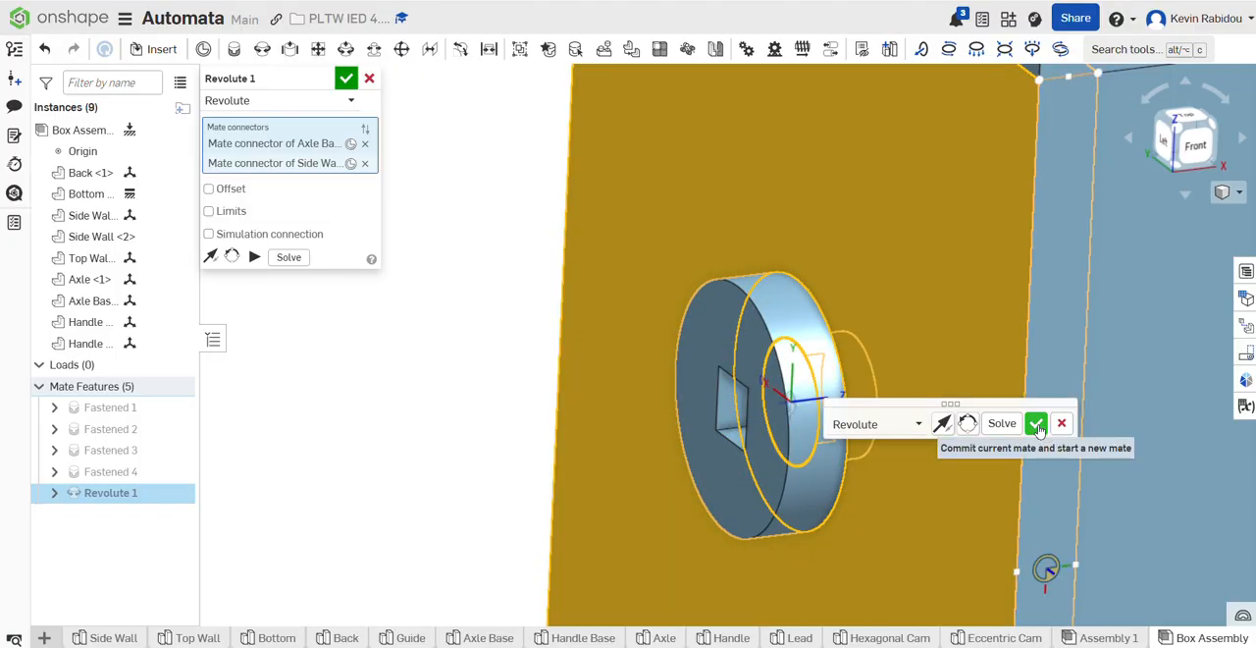
left_click(1040, 428)
left_click(370, 78)
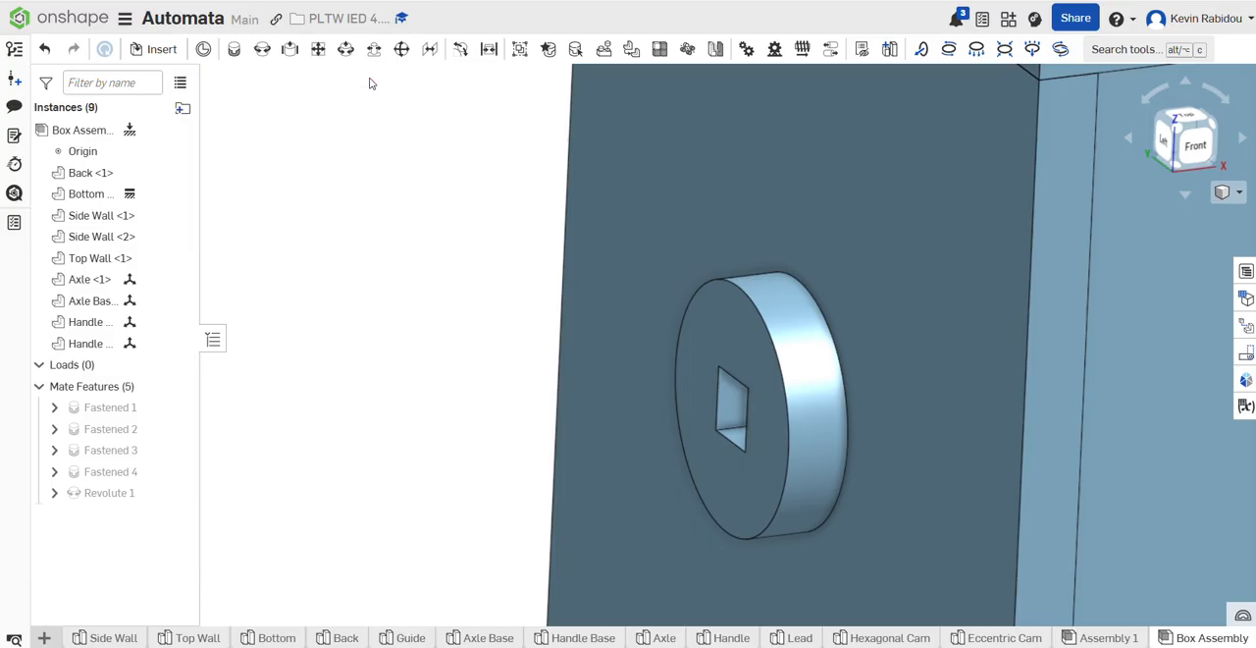
Step: Test the Revolute mate by turning the axle base in its hole, and undo the rotation
left_click_drag(721, 281, 656, 322)
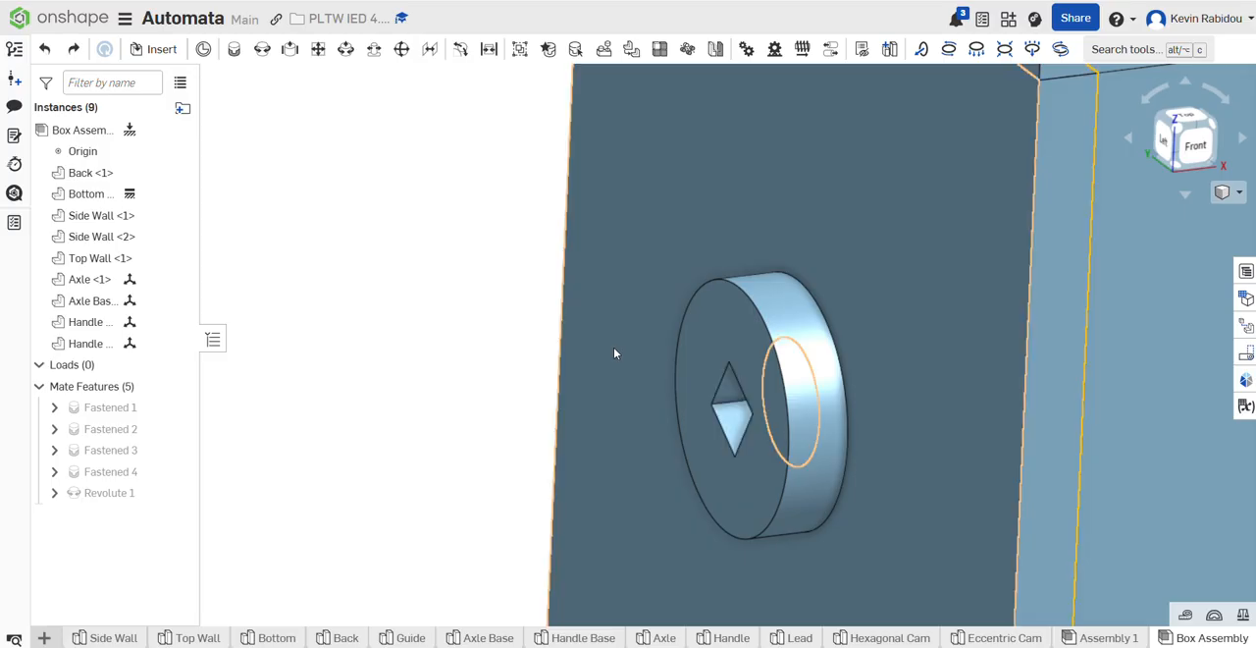
key("ctrl+z")
Step: Start a Fastened mate with its first connector at an edge midpoint of the axle's lower end face
scroll(433, 410, "down", 4)
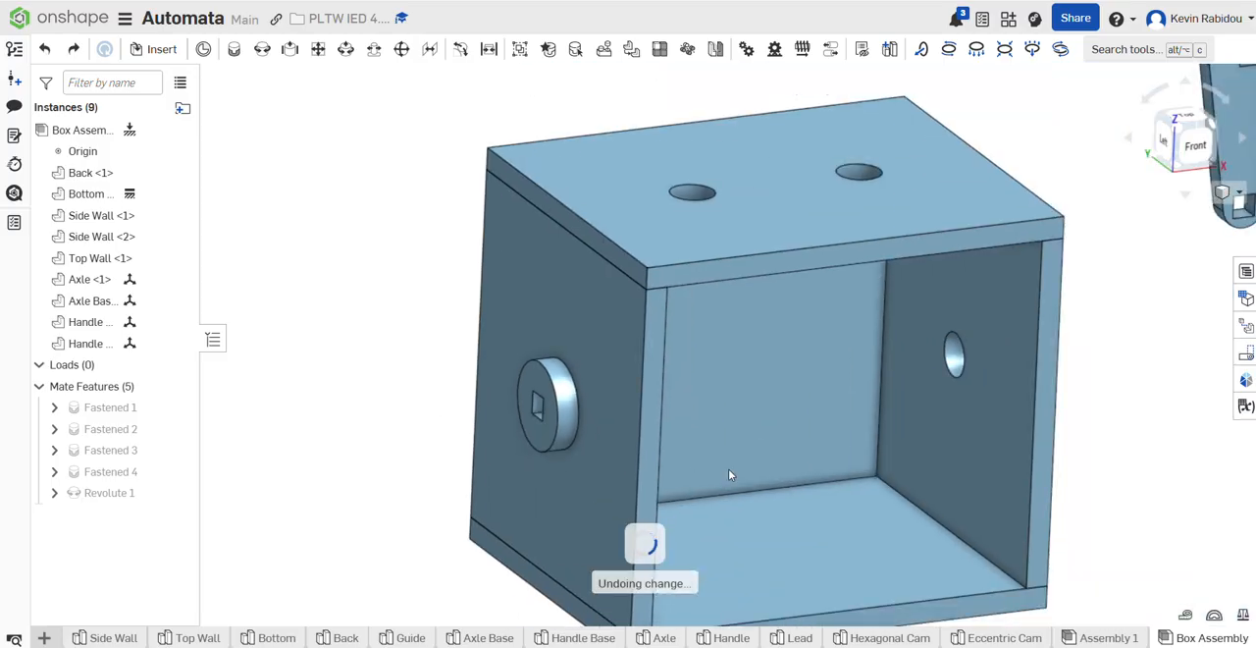
right_click_drag(1135, 444, 994, 334)
scroll(993, 329, "down", 5)
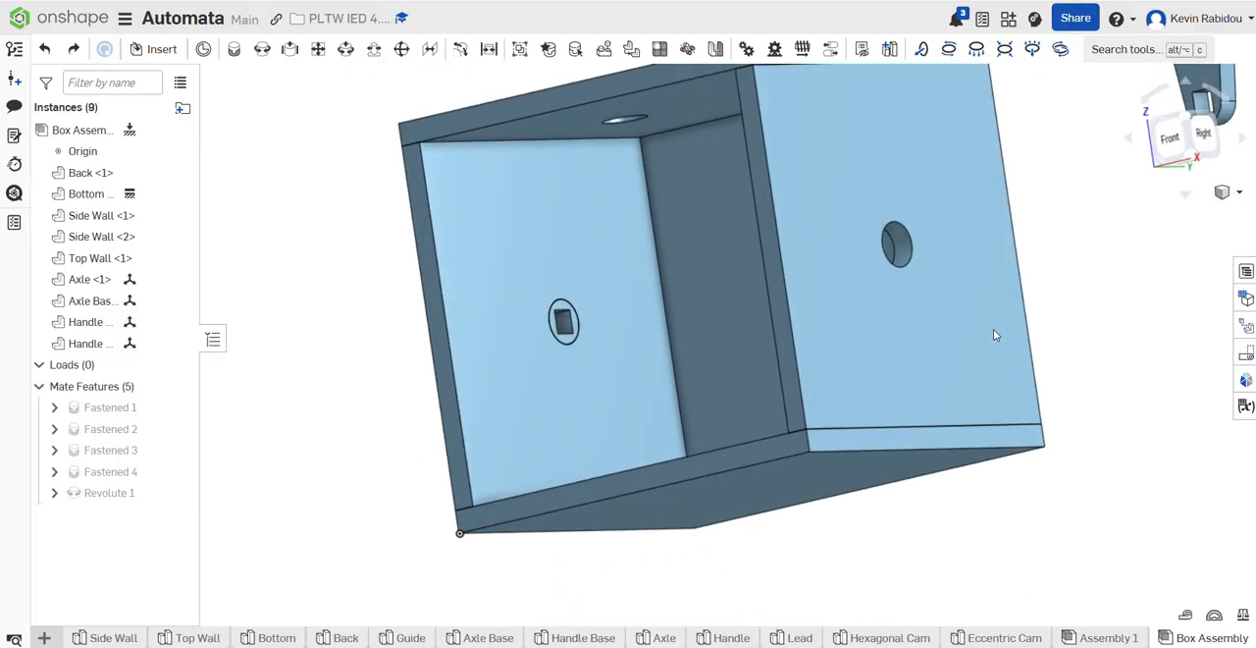
right_click_drag(725, 228, 738, 245)
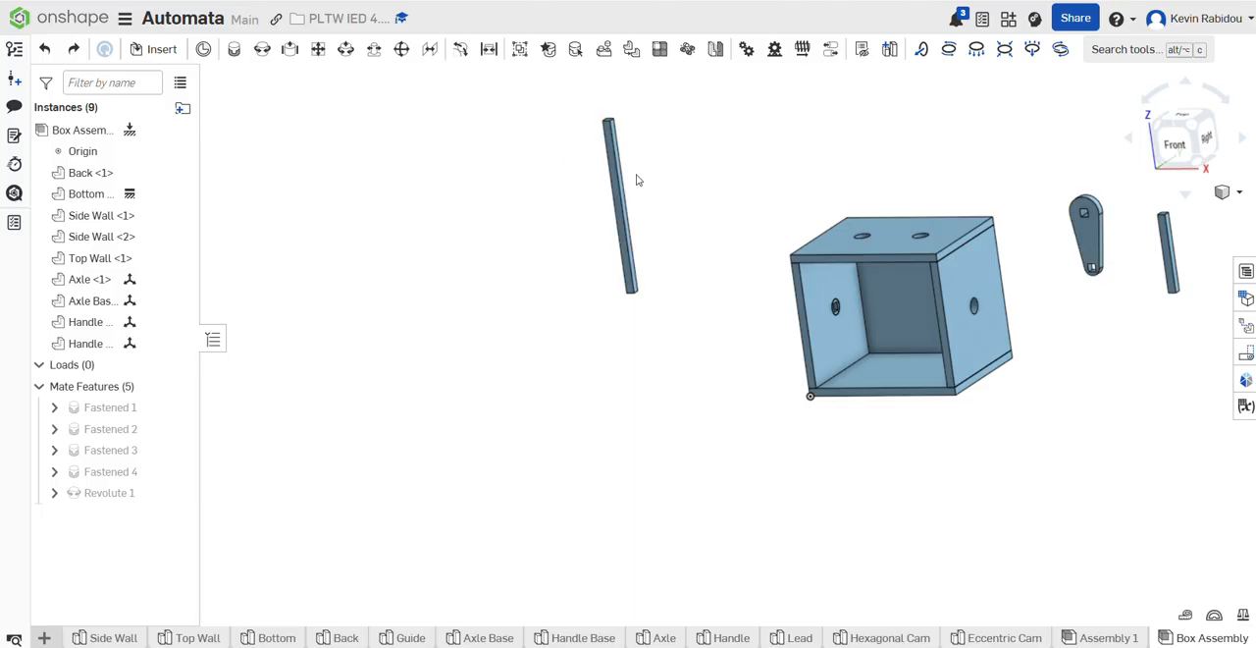
left_click(234, 49)
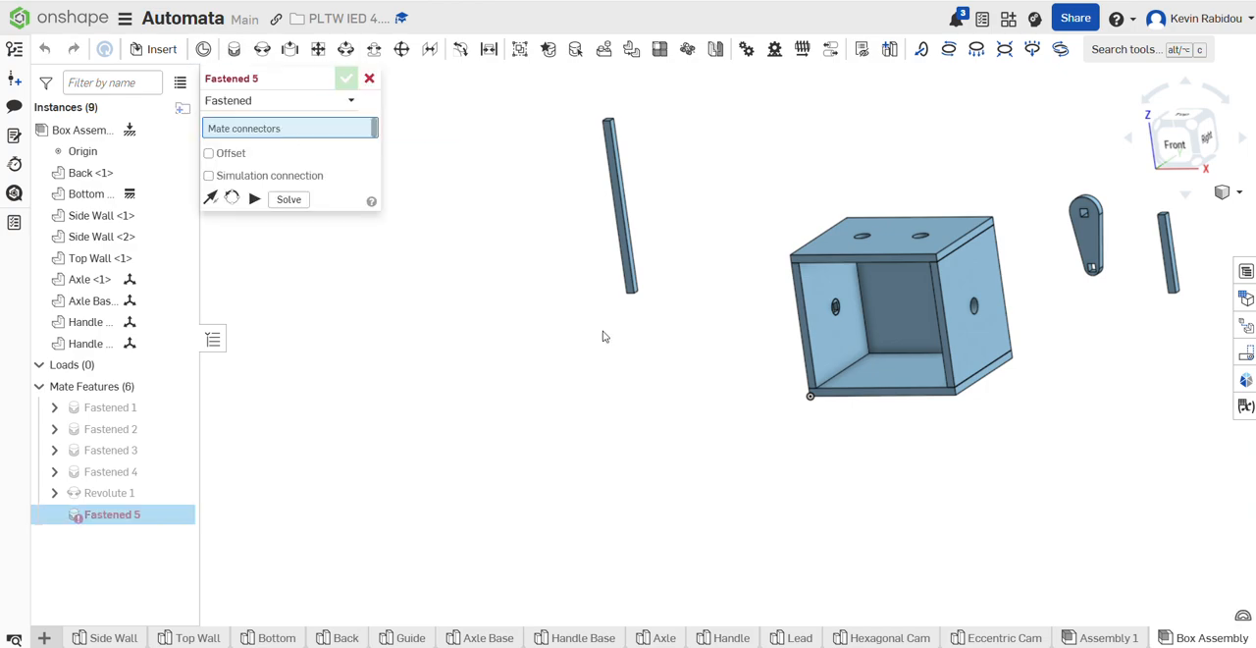
right_click_drag(693, 337, 701, 314)
scroll(616, 387, "up", 5)
scroll(704, 424, "up", 2)
scroll(696, 422, "up", 4)
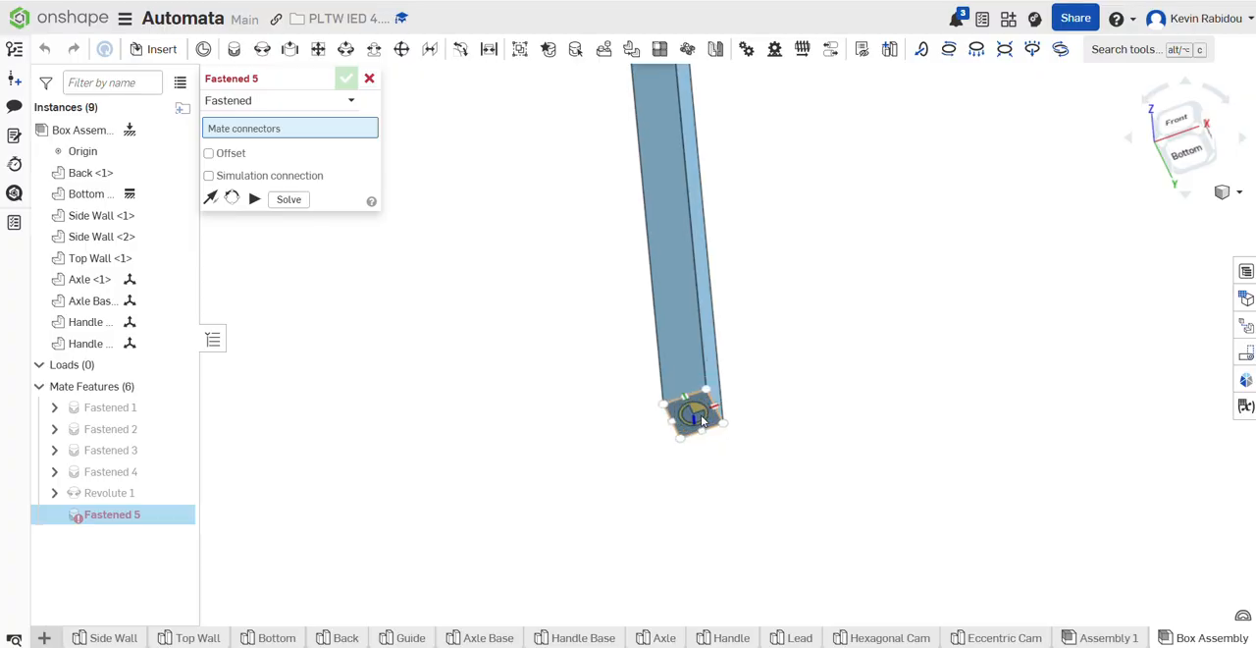
scroll(702, 420, "up", 2)
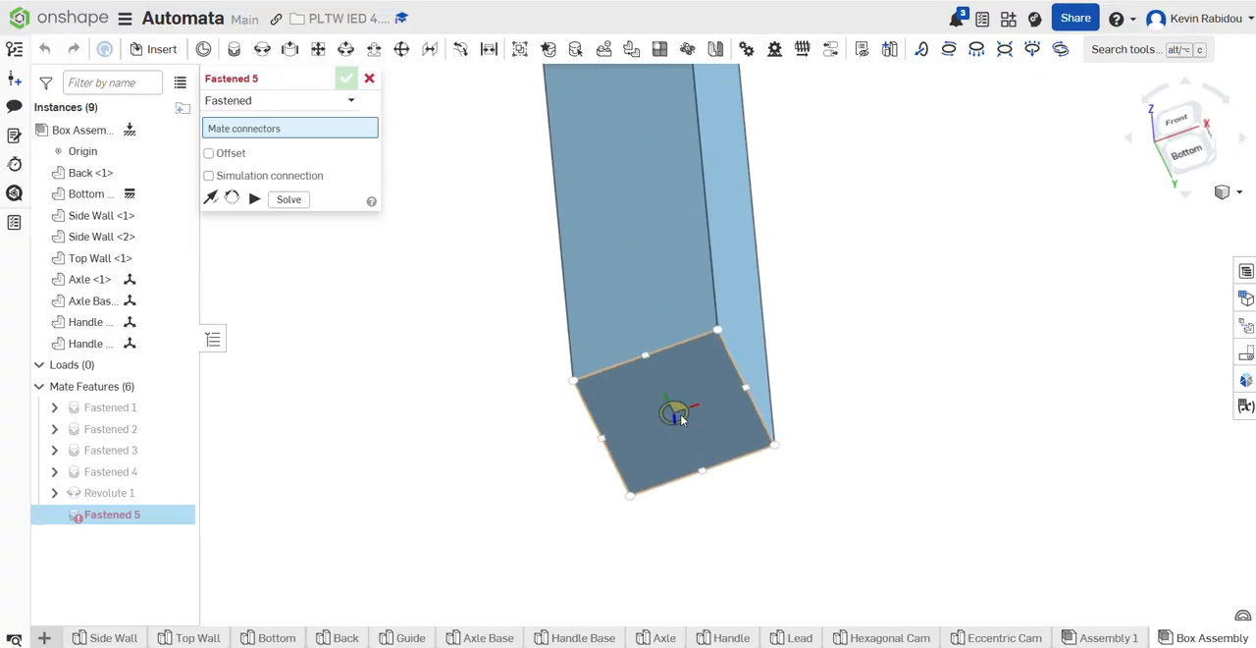
left_click(750, 402)
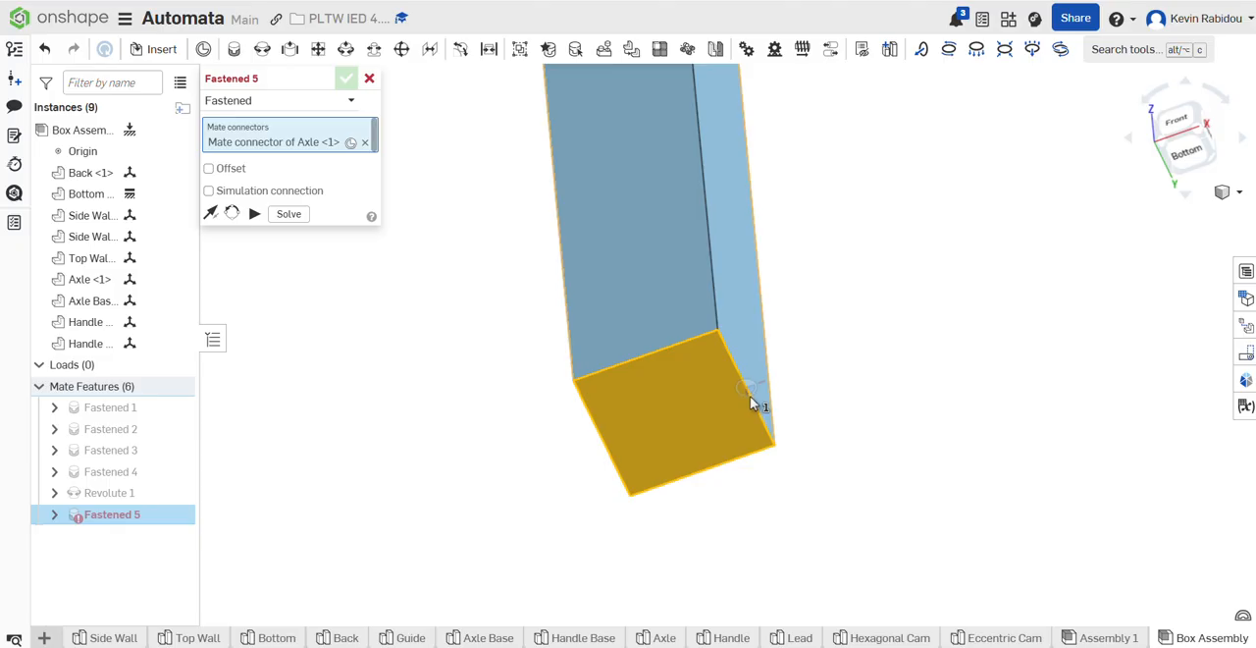
Step: Place the Fastened mate's second connector at an edge midpoint of the square hole on the axle base's outer face
scroll(987, 424, "down", 3)
right_click_drag(986, 425, 822, 332)
scroll(822, 331, "up", 5)
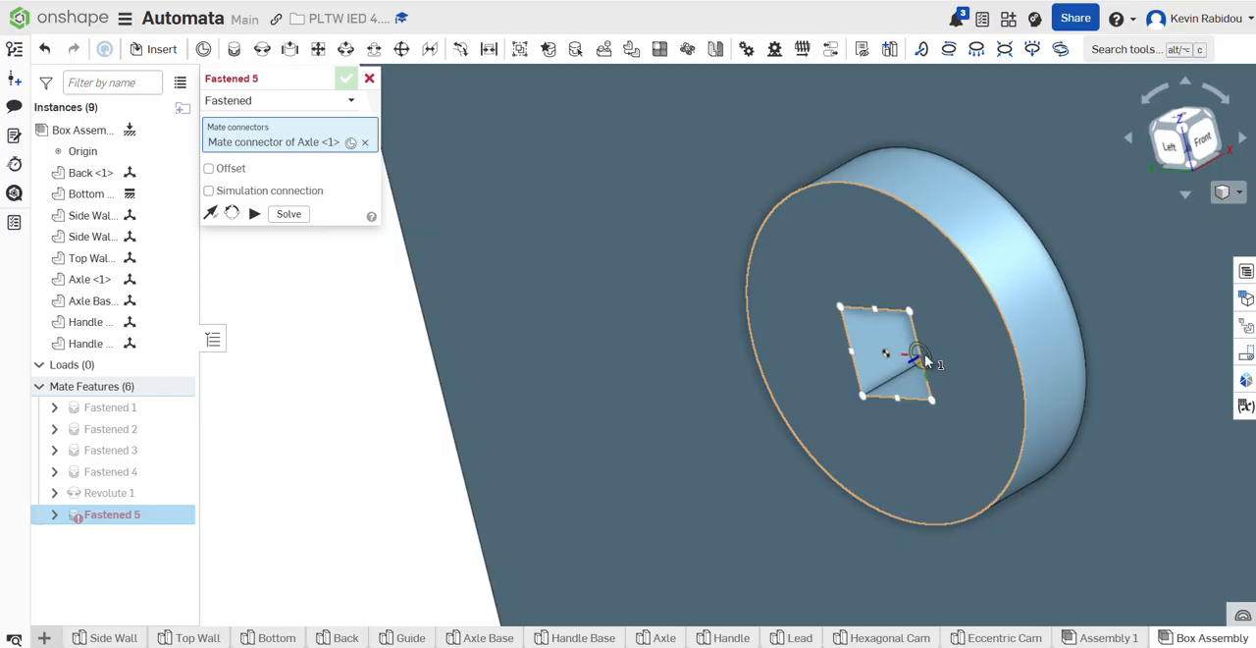
left_click(925, 359)
right_click_drag(1070, 528, 903, 426)
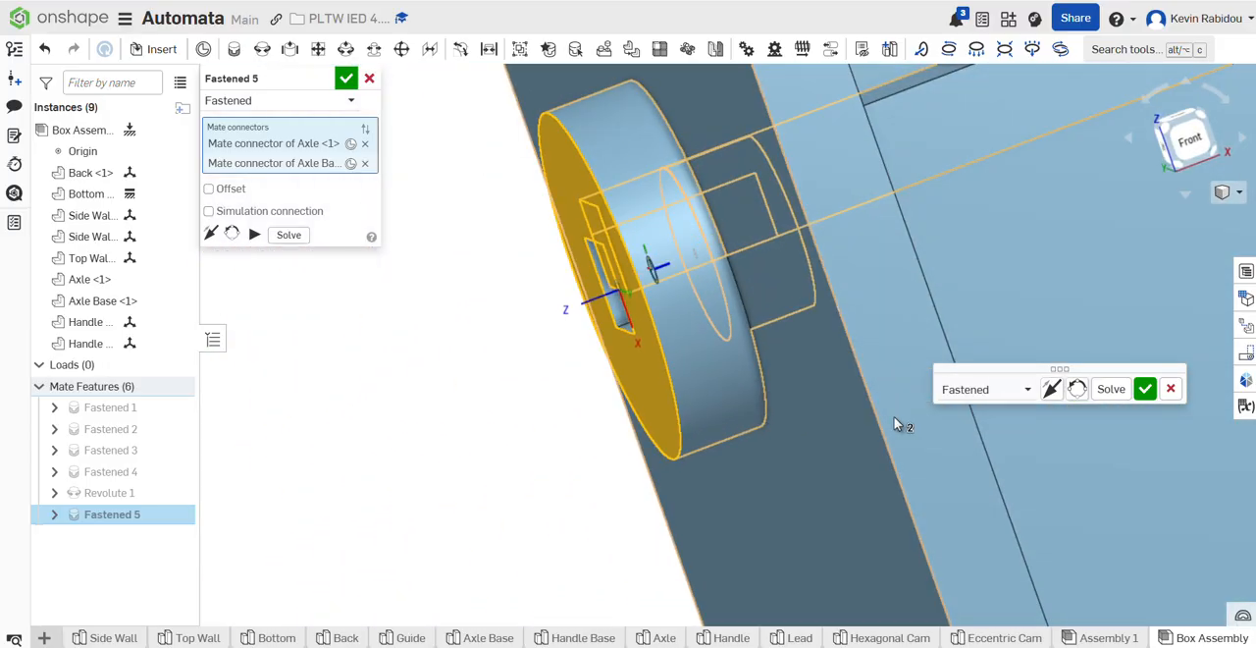
Step: Flip the mate's primary axis so the axle runs through the axle base into the box, and accept the mate
left_click(1052, 389)
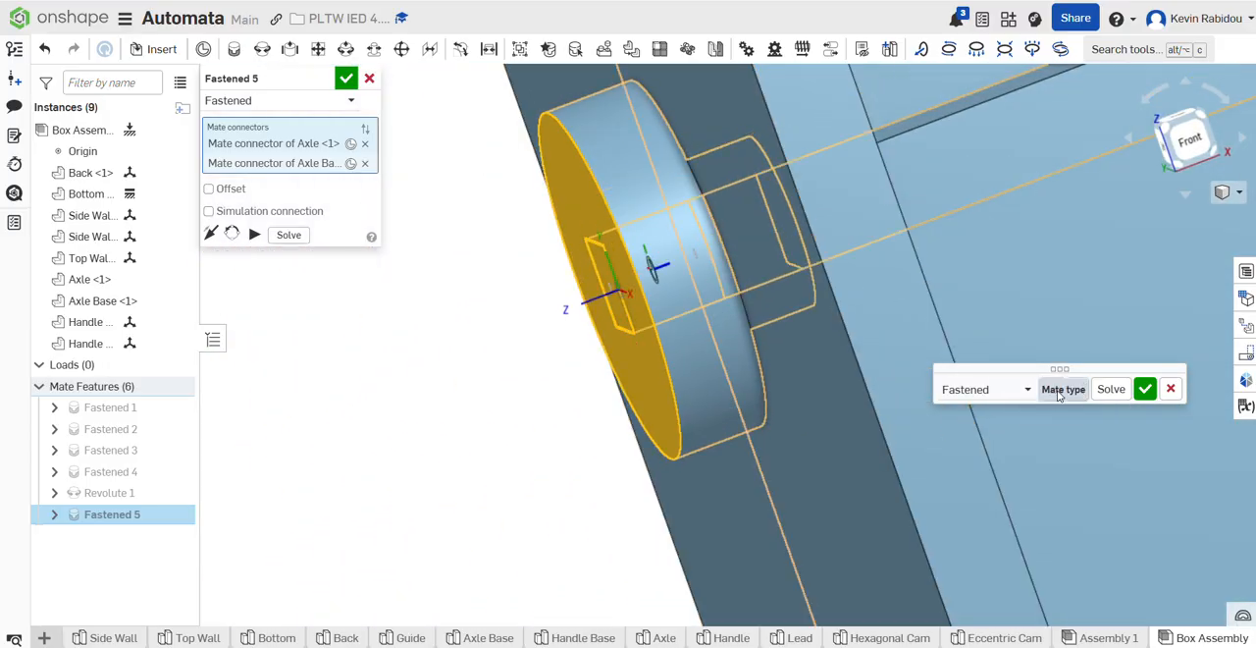
left_click(1054, 392)
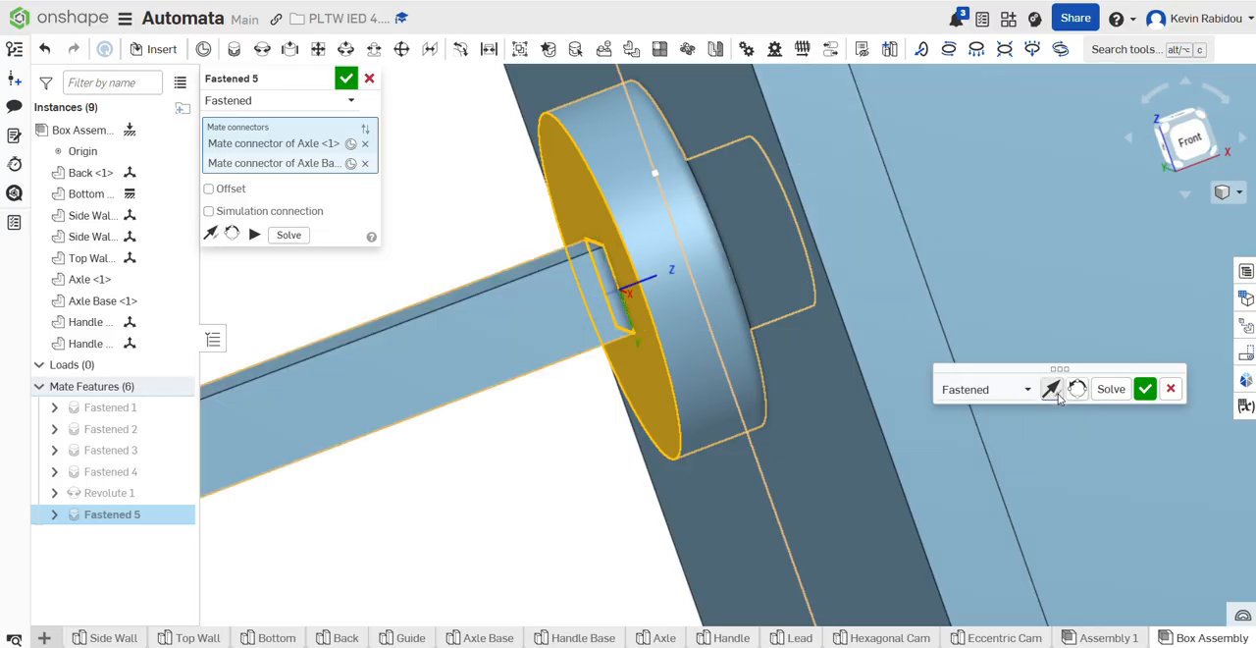
left_click(1053, 391)
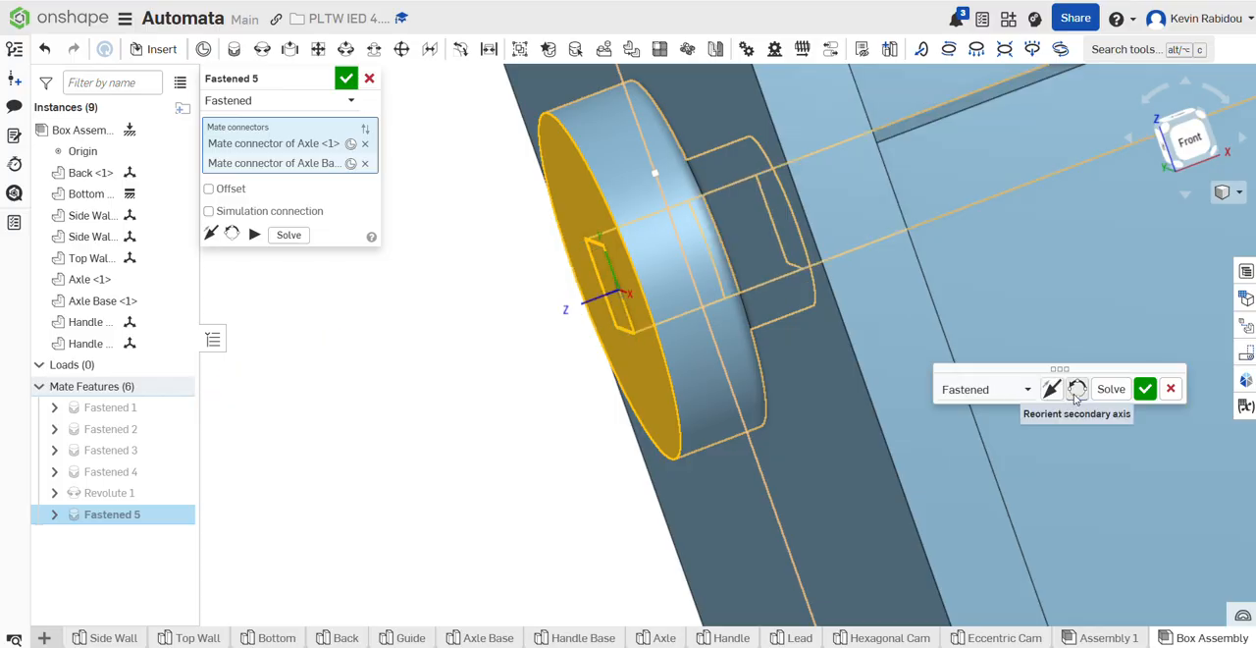
left_click(1144, 388)
Step: Examine how the axle fits the axle base's square hole and where it passes through the opposite side wall
key("n")
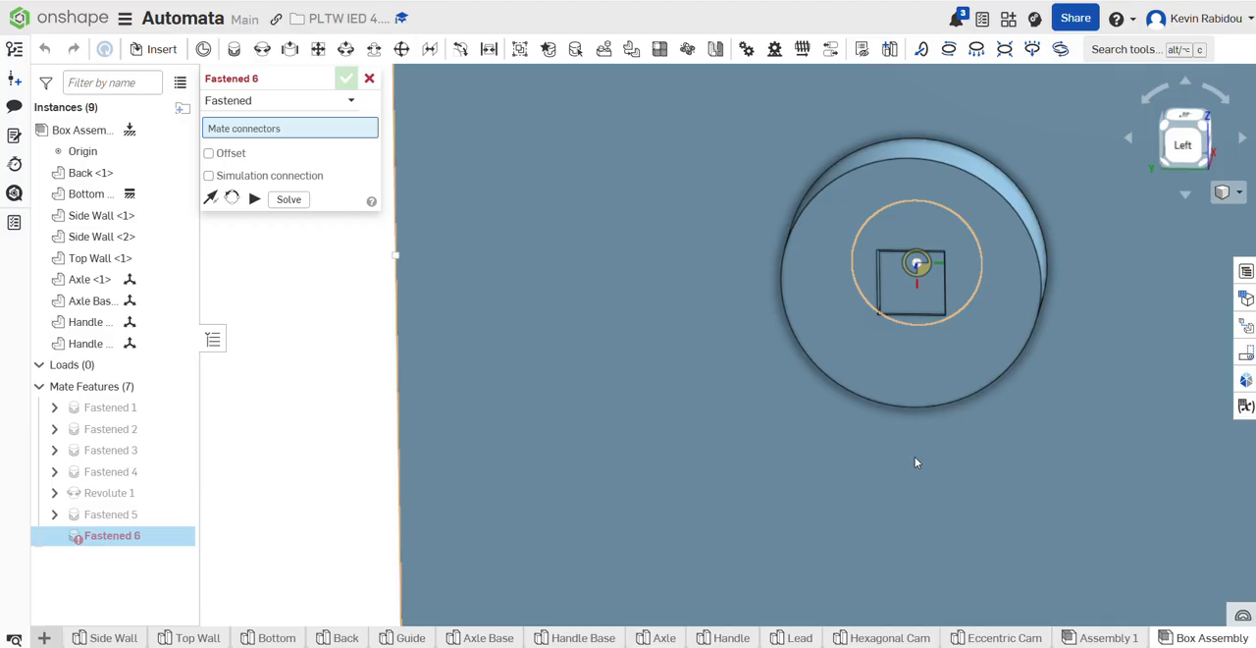
right_click(916, 456)
left_click(335, 399)
scroll(899, 298, "up", 5)
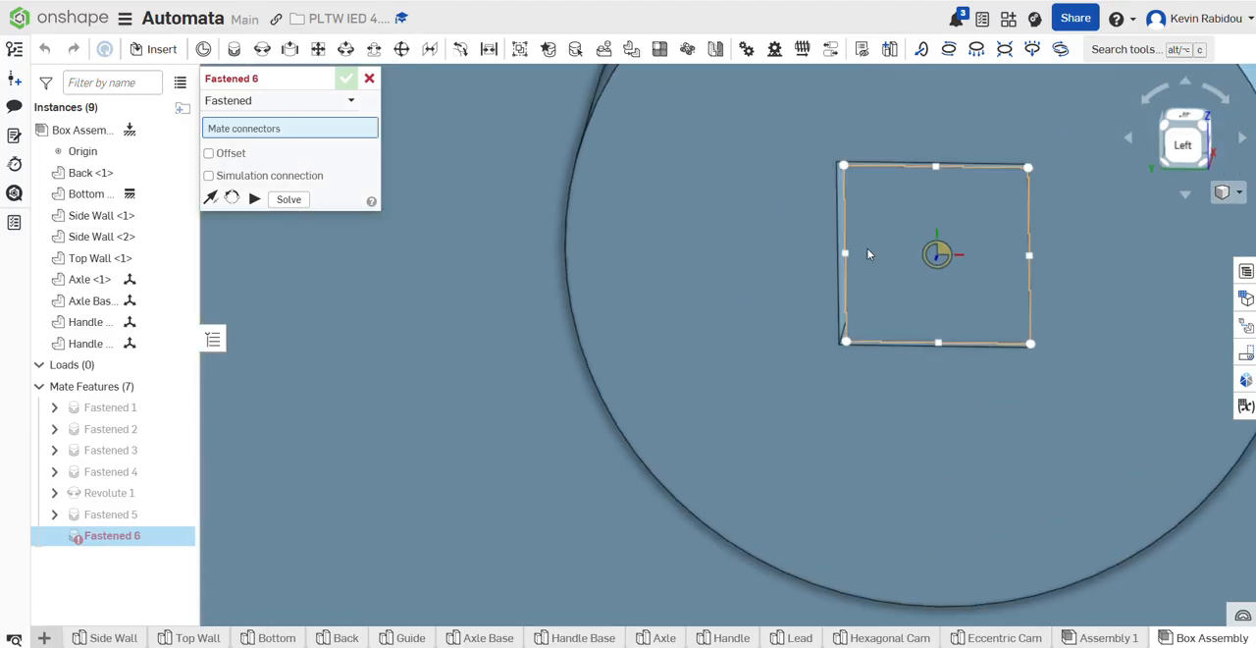
left_click(369, 78)
right_click_drag(916, 312, 968, 357)
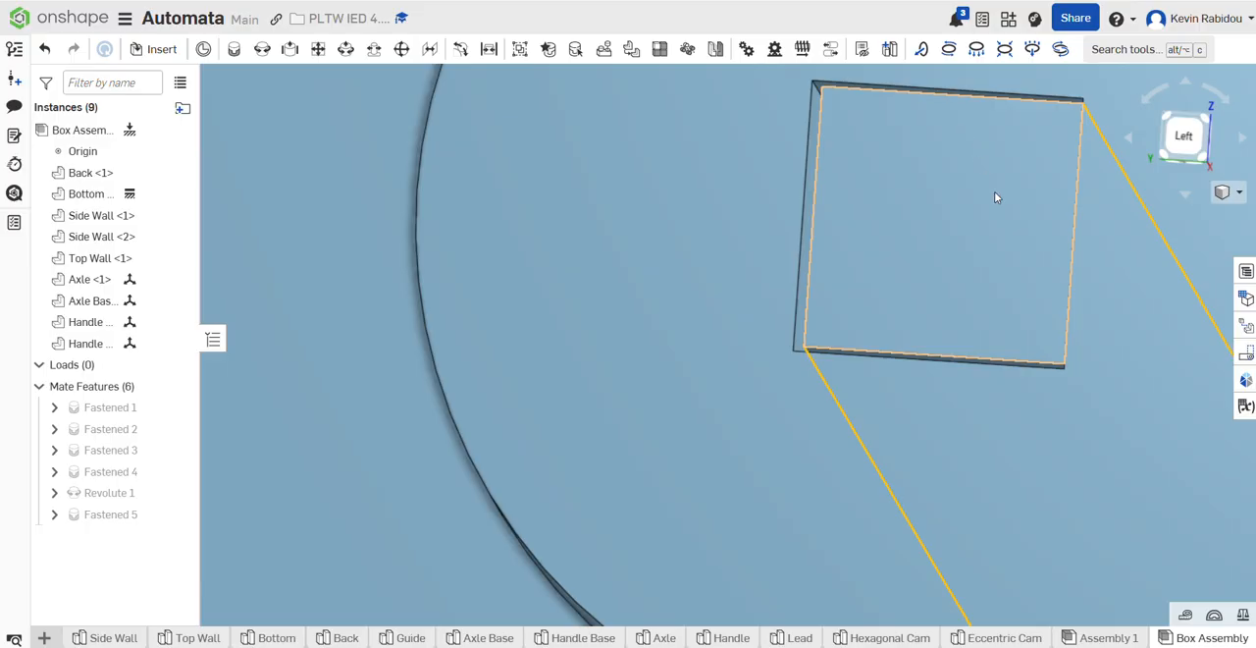
scroll(1079, 291, "down", 8)
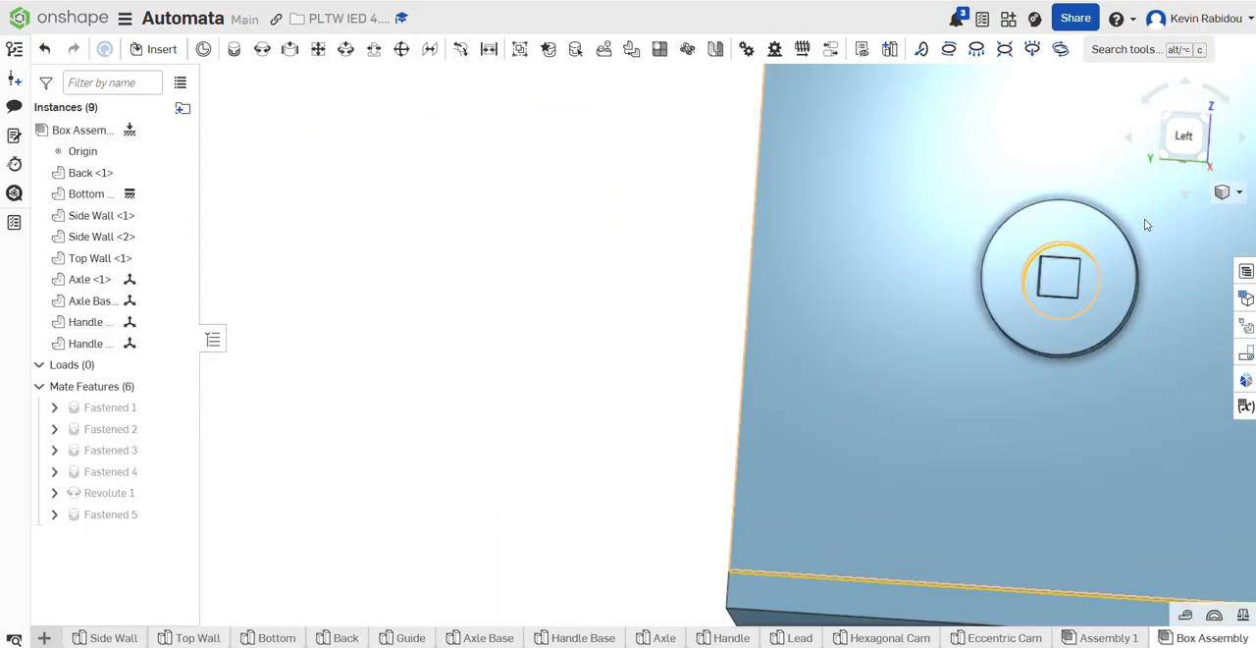
right_click_drag(1146, 221, 1078, 236)
middle_click_drag(1129, 260, 598, 268)
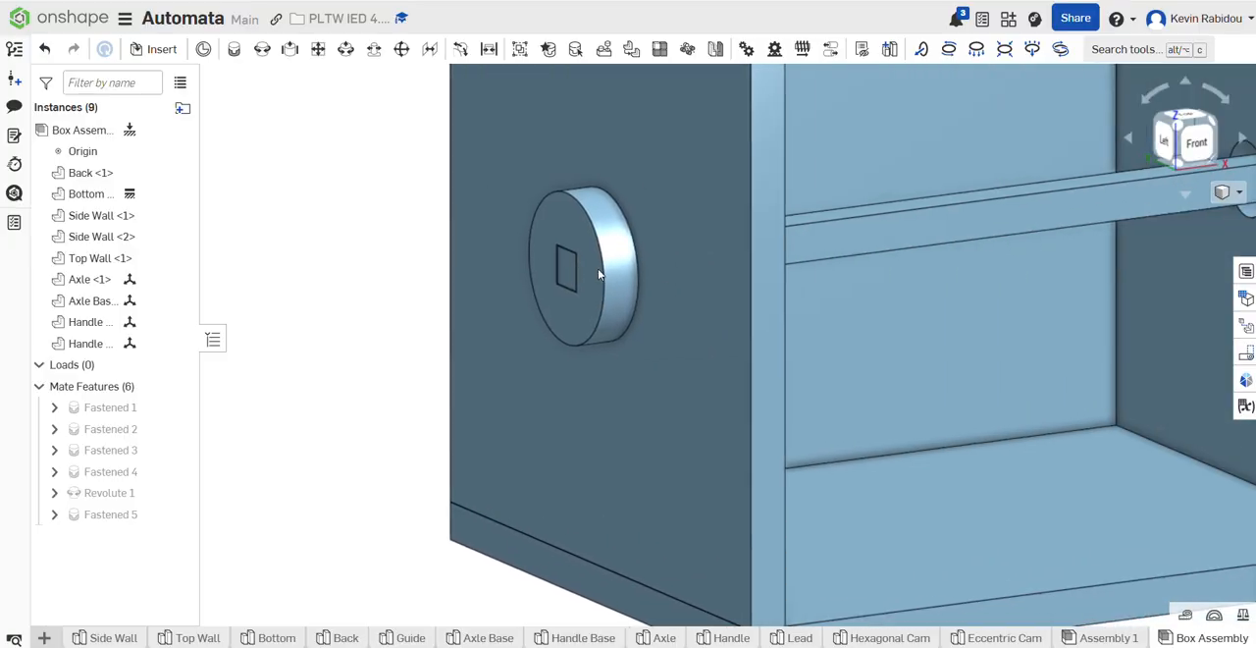
right_click_drag(971, 292, 785, 293)
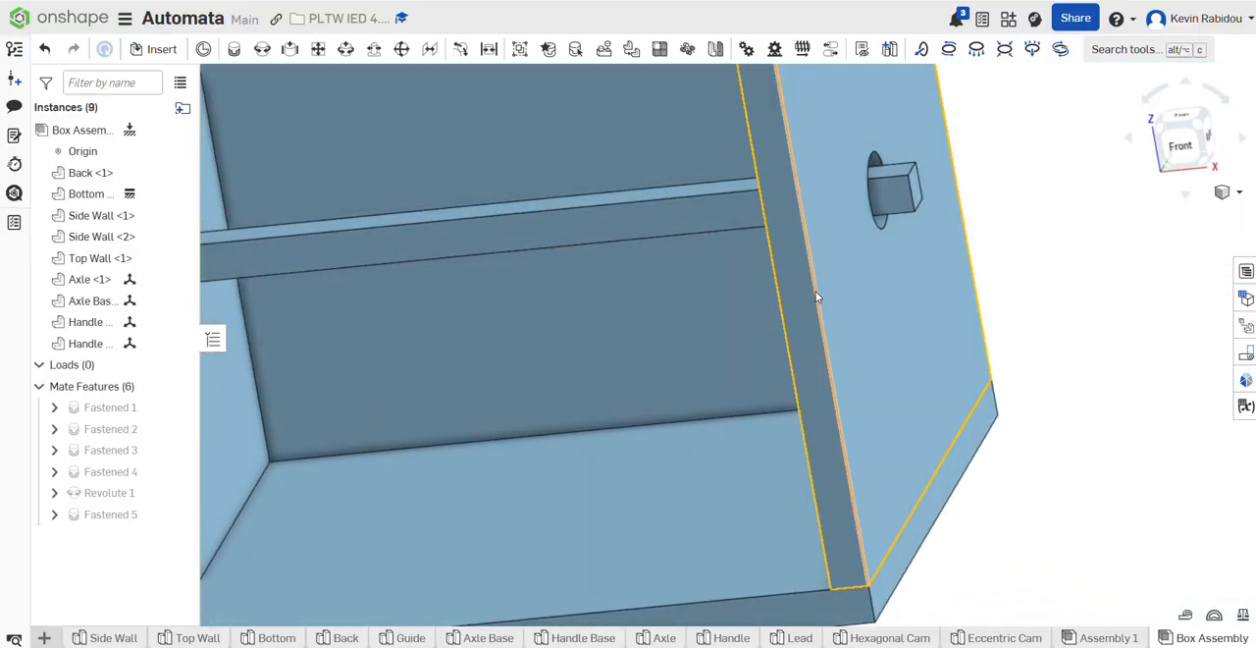
scroll(992, 299, "down", 7)
middle_click_drag(965, 313, 796, 344)
scroll(855, 316, "up", 1)
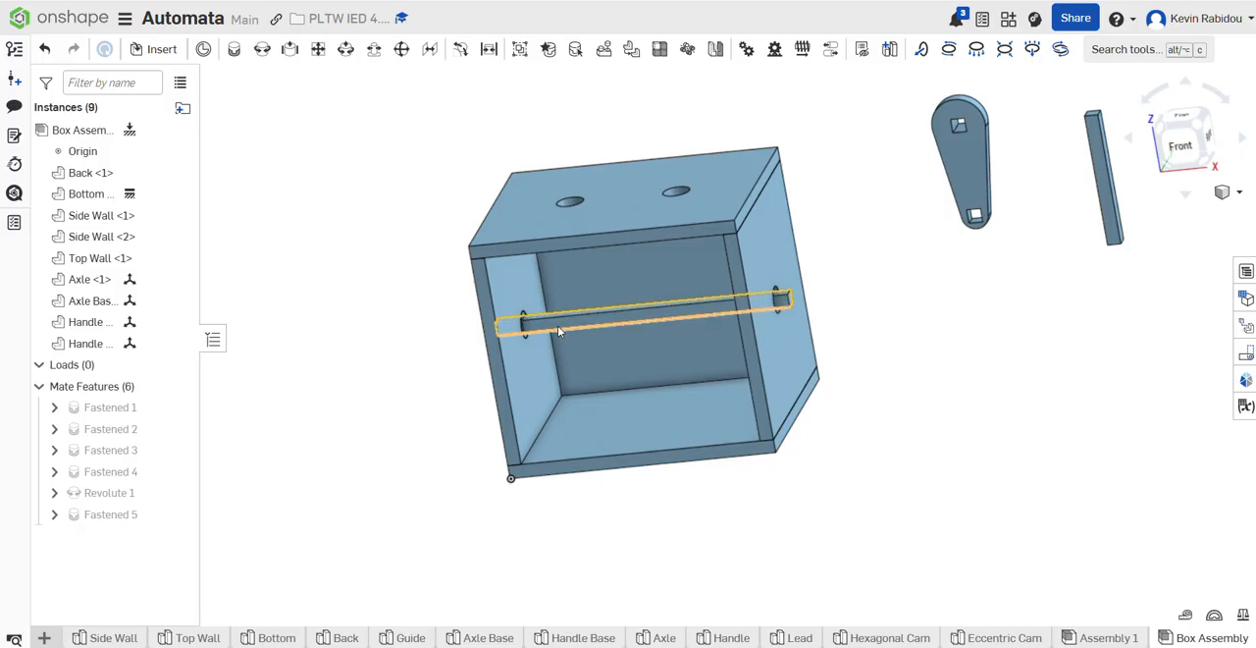
Step: Start a Fastened mate with its first connector at an edge of the square hole in the handle base's wide end
left_click(235, 52)
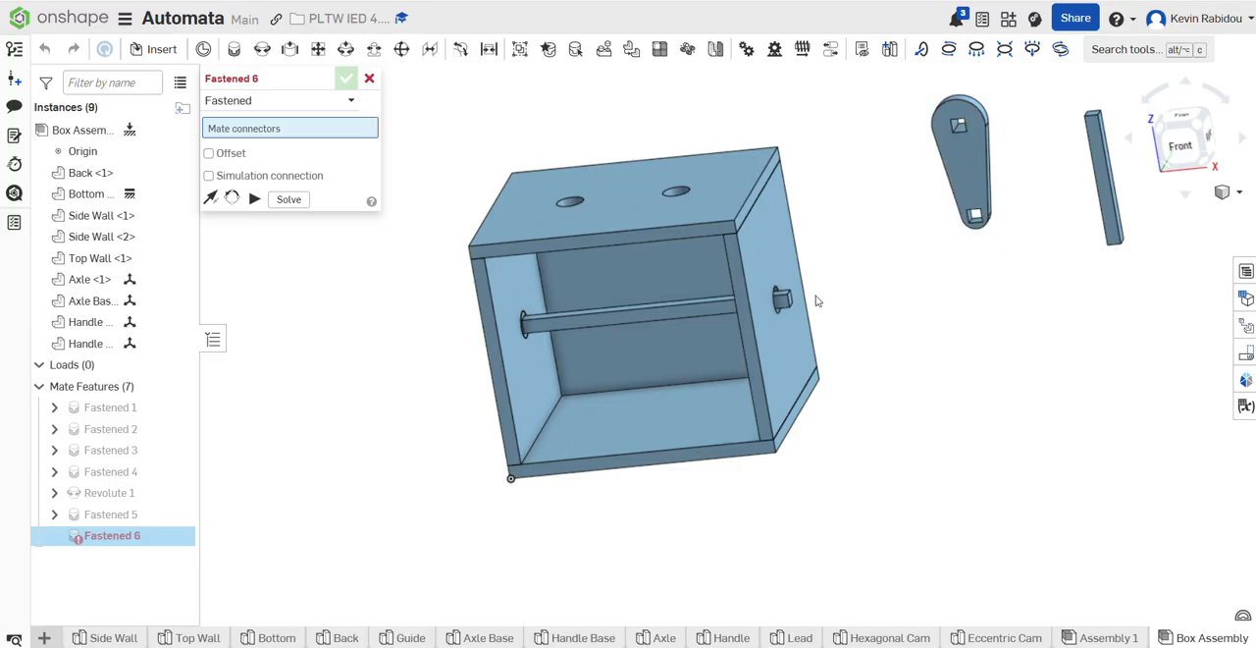
scroll(957, 161, "up", 5)
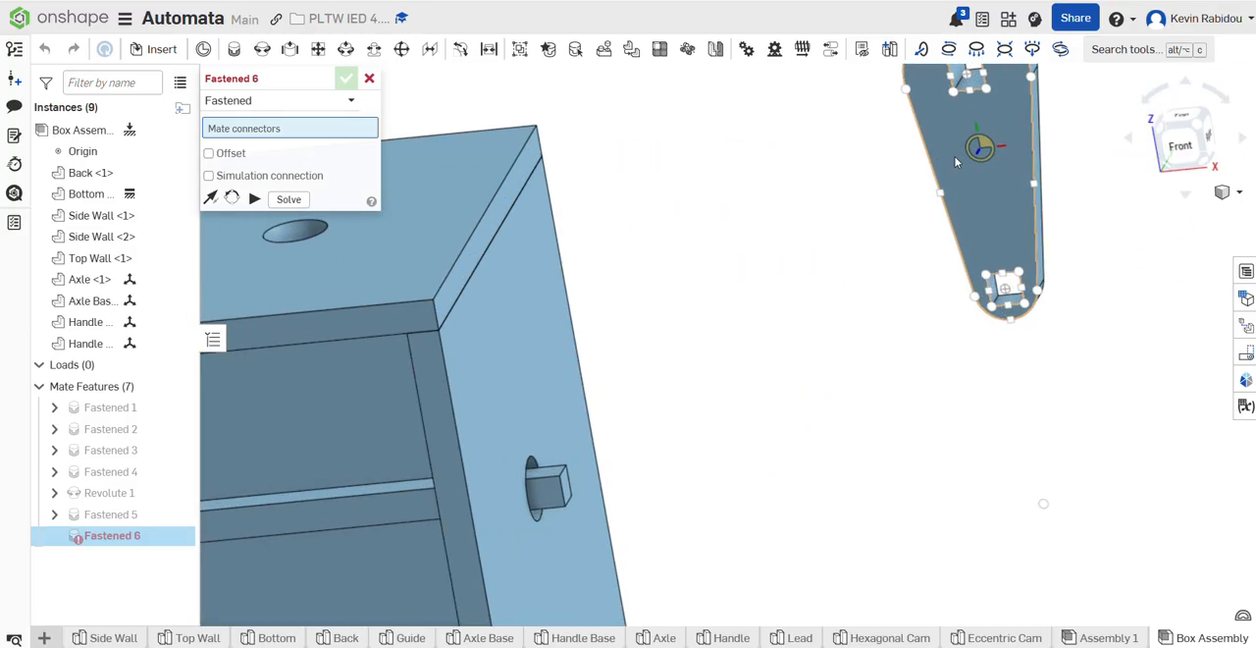
middle_click_drag(876, 266, 789, 432)
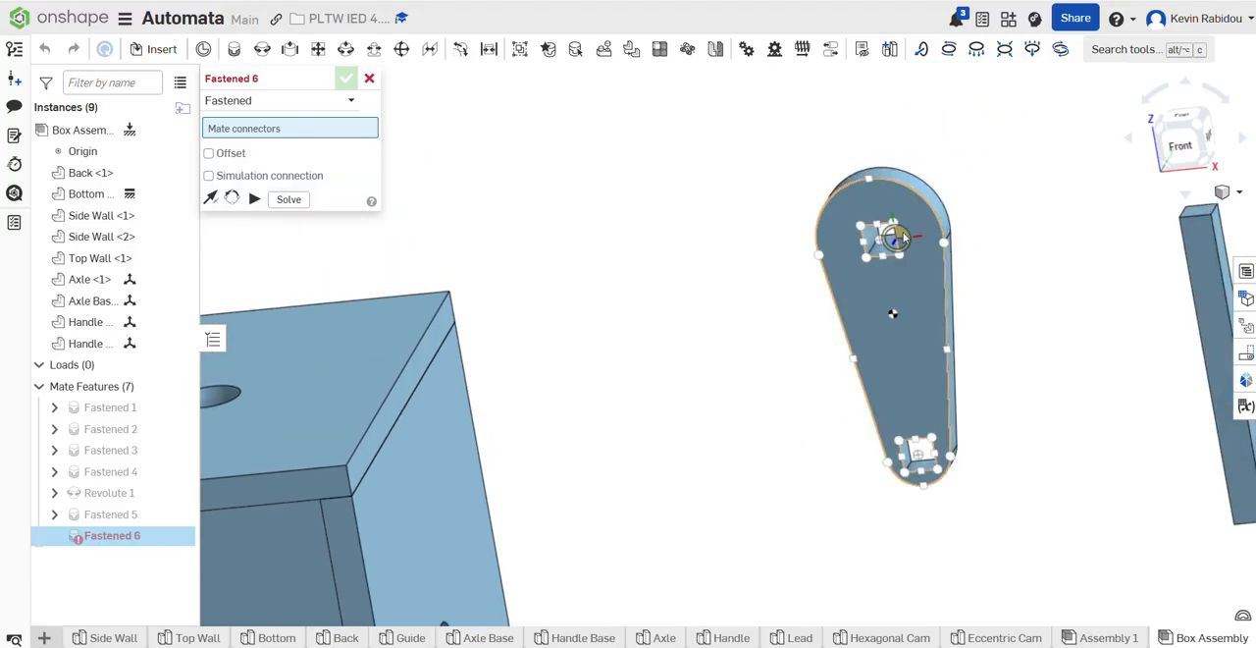
left_click(898, 242)
Step: Try to complete the Fastened mate at an edge midpoint of the axle's free end face, and inspect the handle base's alignment
right_click_drag(785, 494, 551, 403)
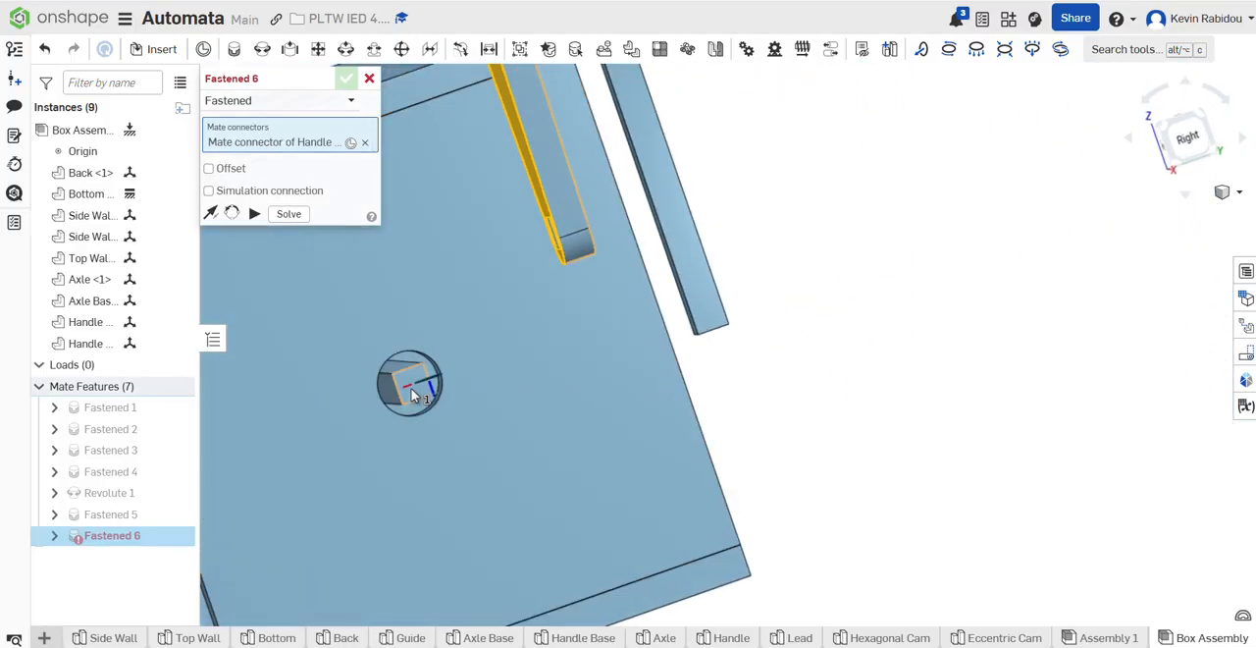
scroll(415, 392, "up", 6)
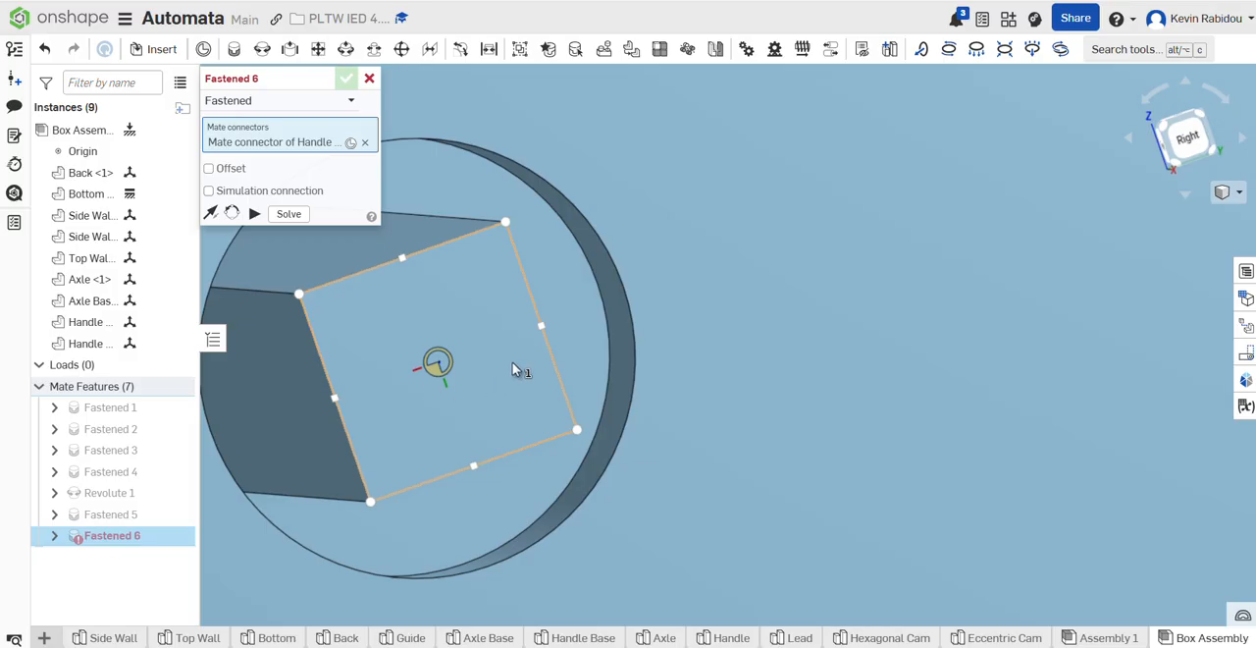
left_click(546, 328)
scroll(547, 327, "down", 7)
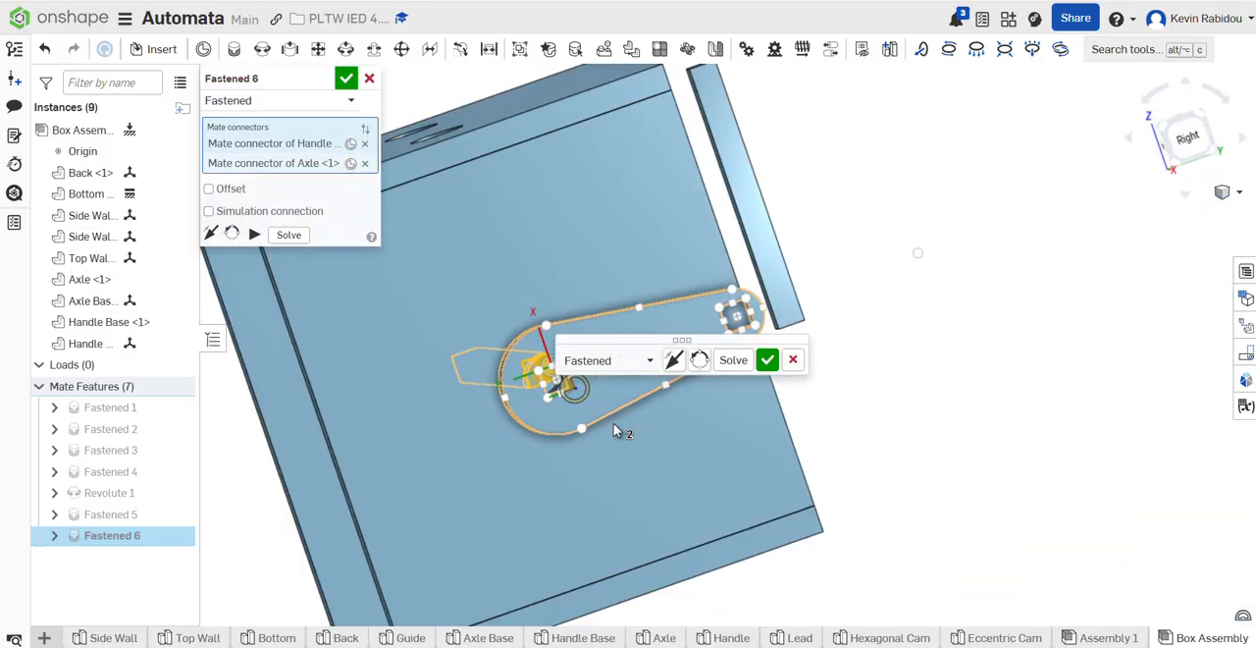
right_click_drag(760, 512, 723, 288)
left_click(771, 370)
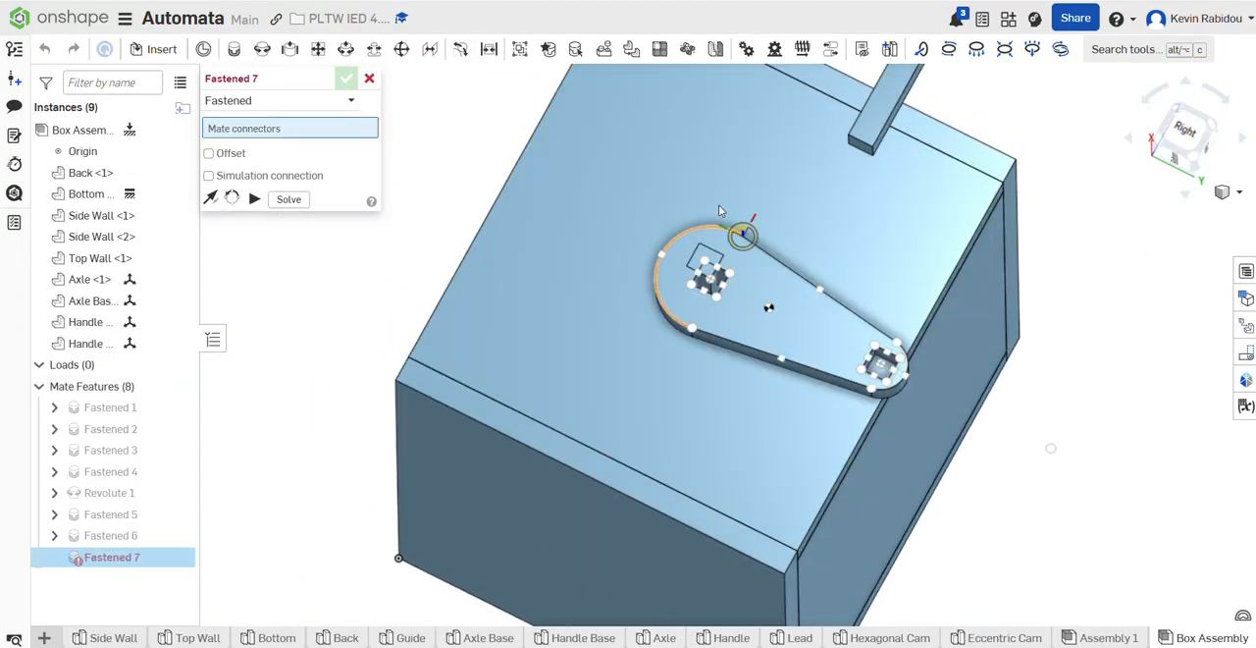
right_click_drag(718, 205, 720, 218)
right_click(974, 476)
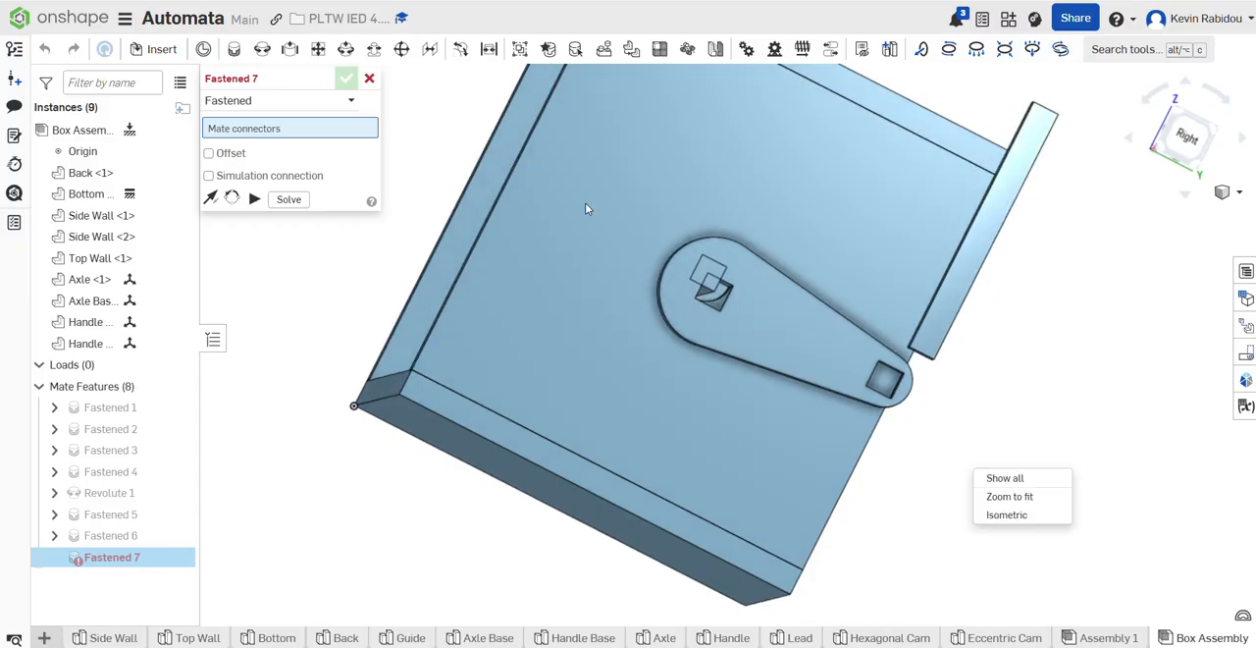
left_click(371, 79)
left_click(370, 80)
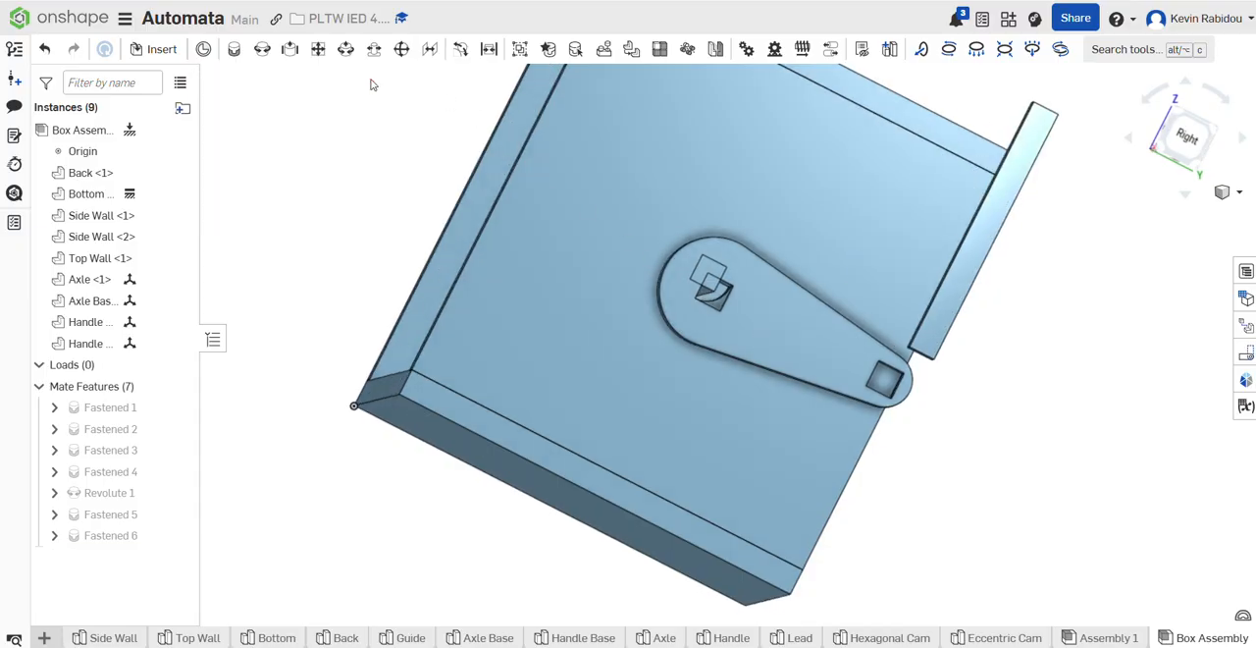
double_click(123, 535)
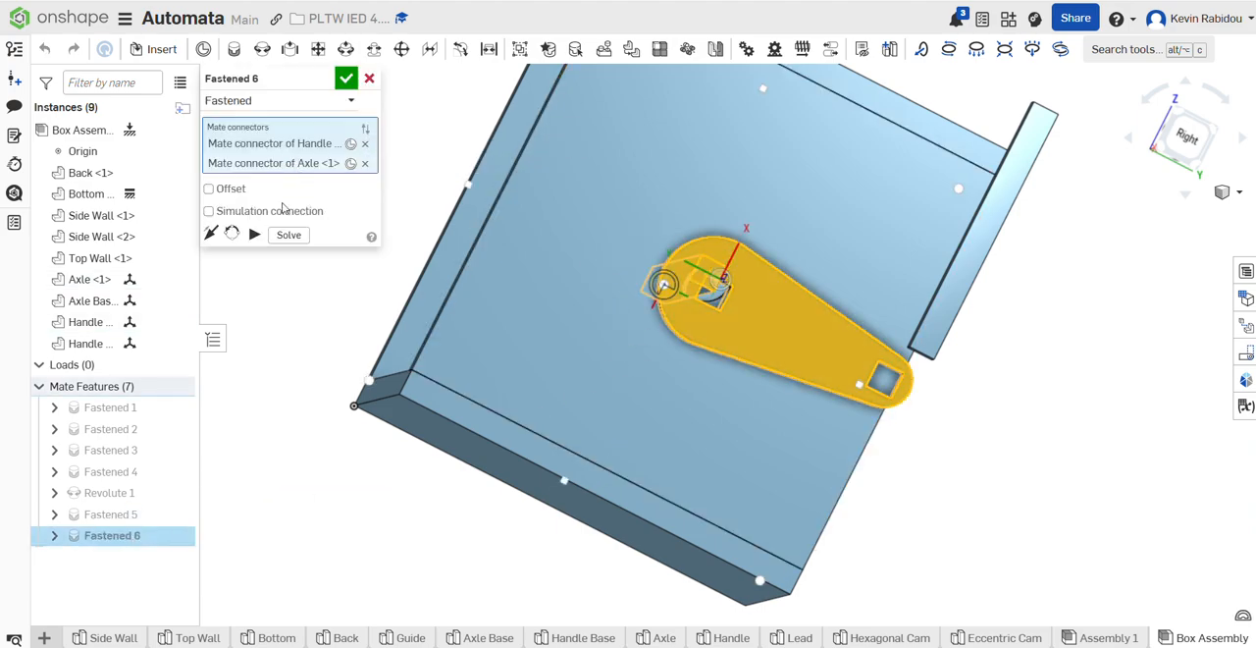
left_click(365, 164)
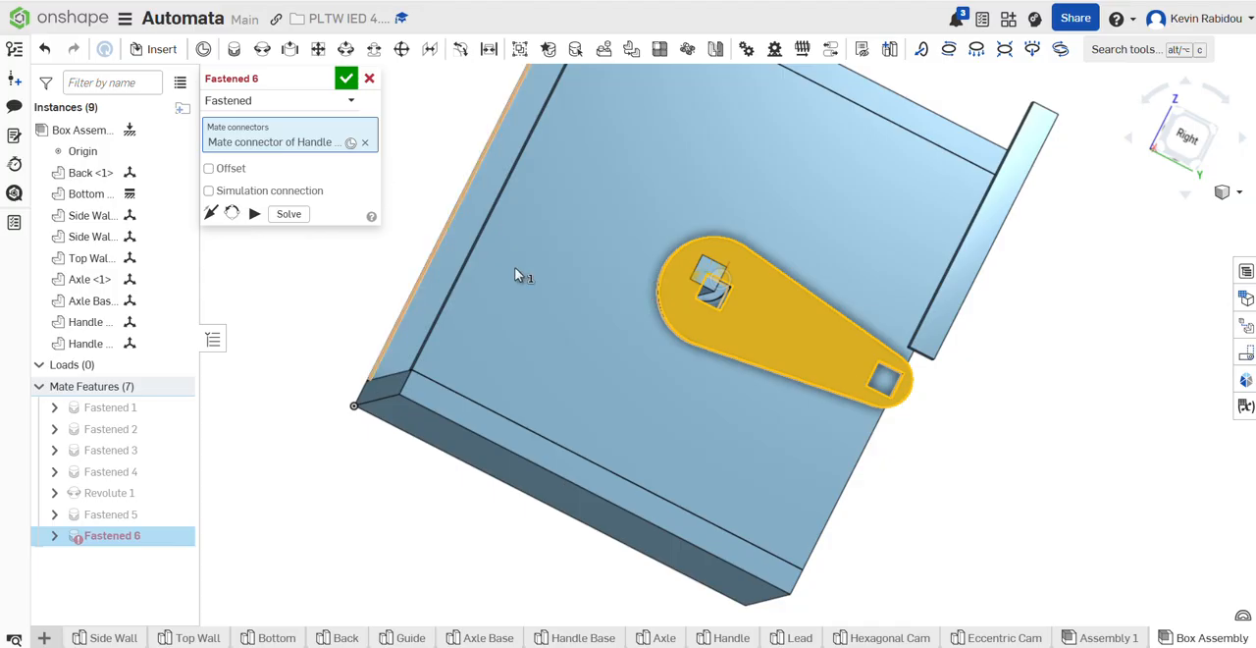
scroll(710, 283, "up", 10)
scroll(710, 283, "down", 10)
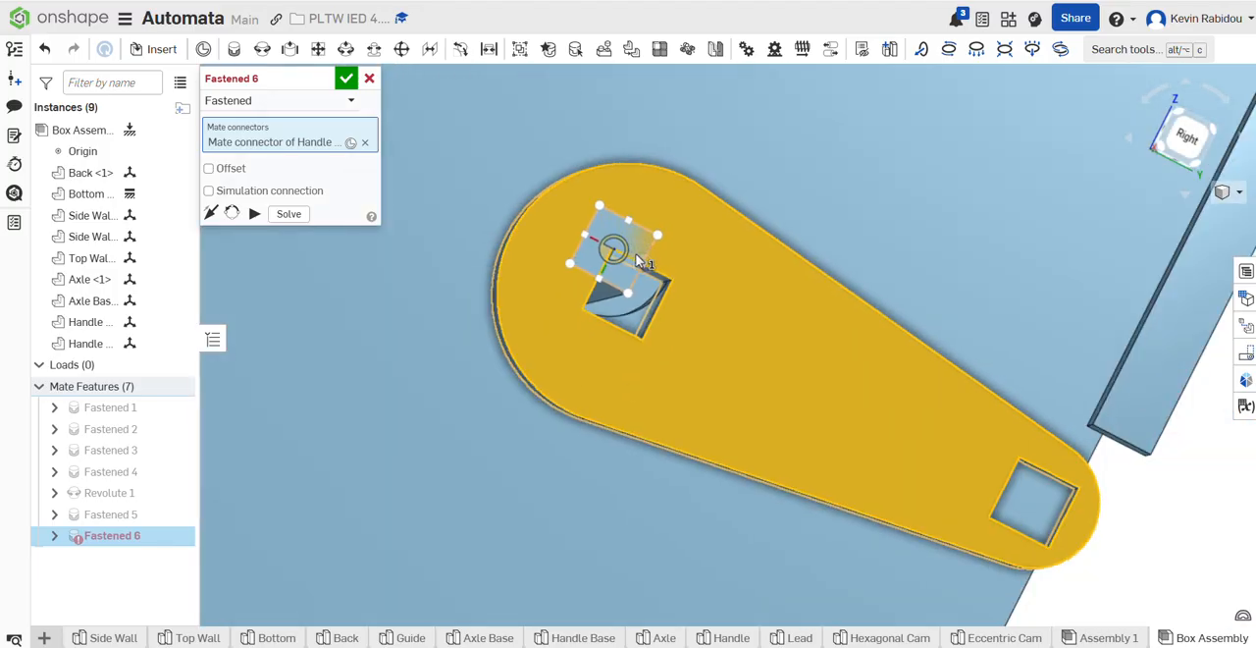
left_click(371, 80)
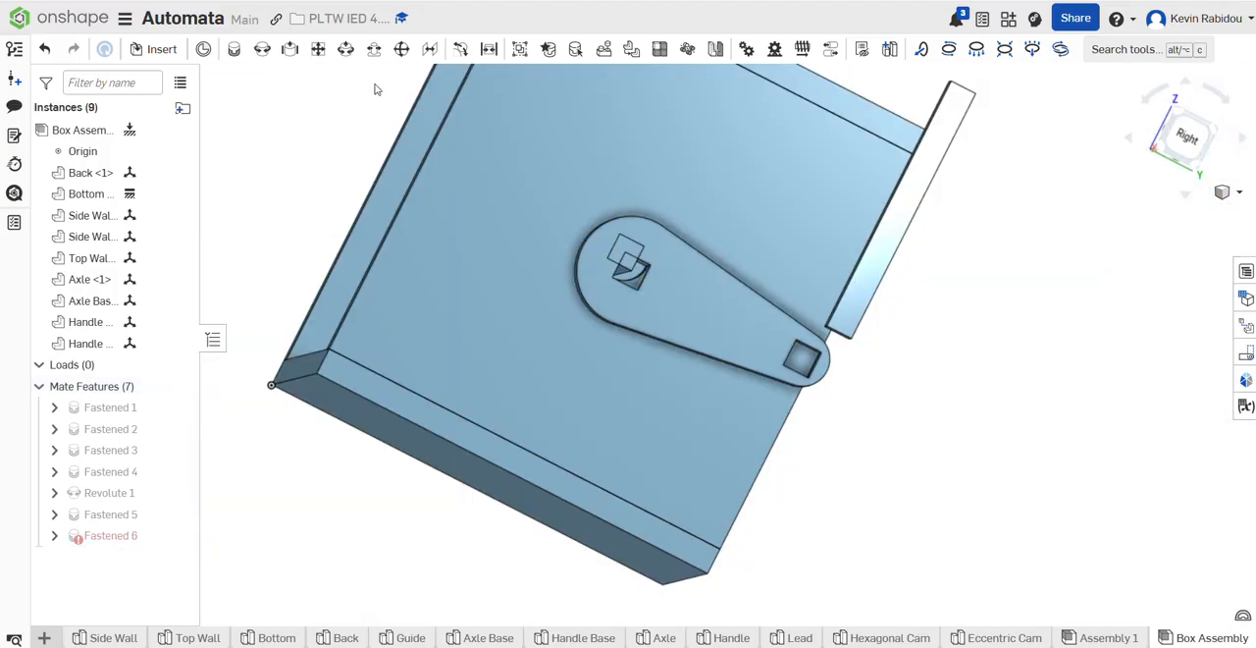
Step: Delete the Fastened mate between the handle base and the axle, and move the handle base clear of the box
left_click(123, 540)
key("Delete")
scroll(576, 534, "down", 4)
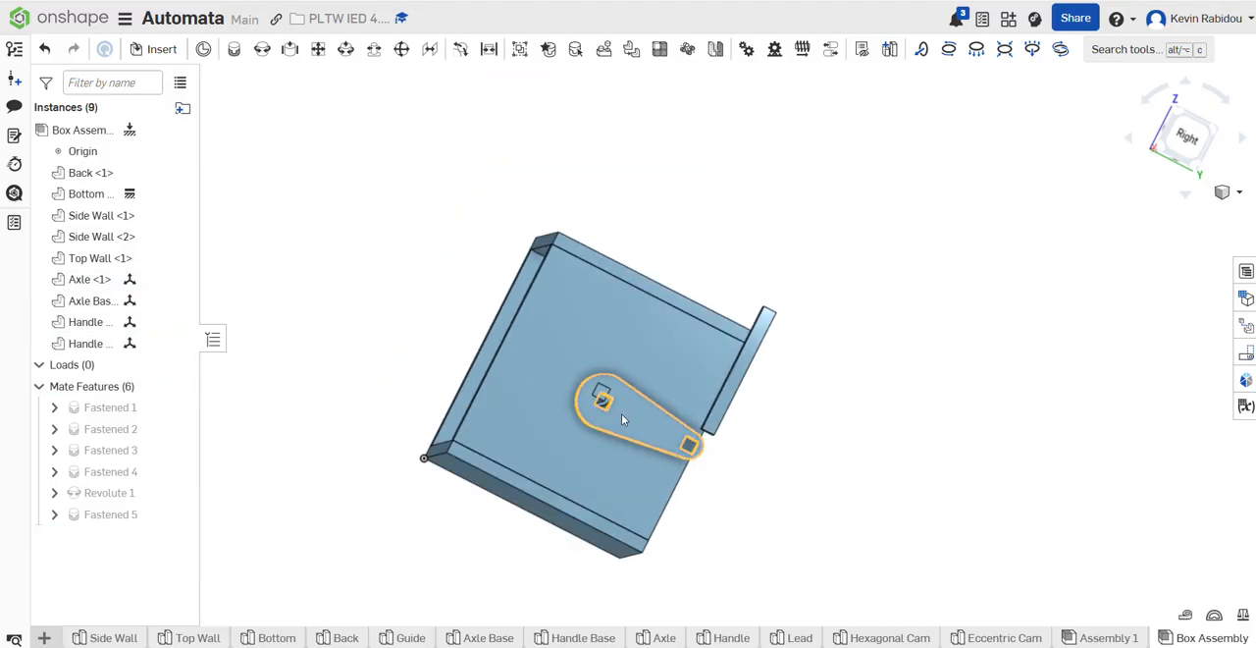
left_click_drag(621, 419, 905, 344)
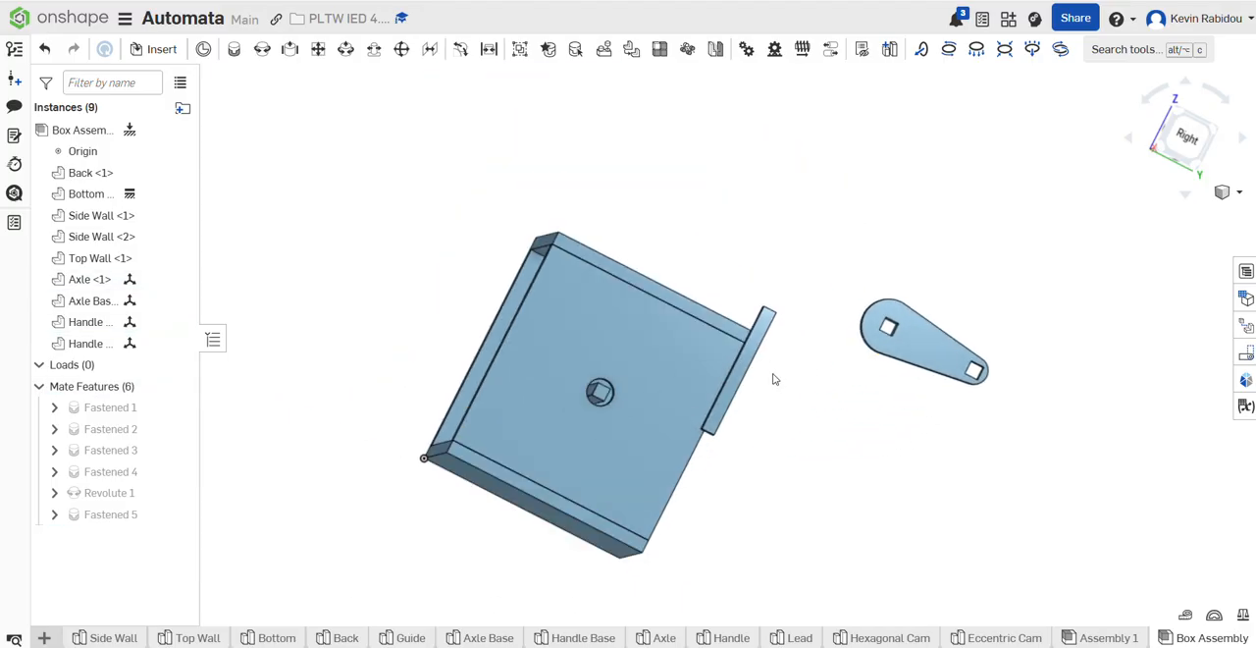
Step: Create a Fastened mate from an edge midpoint of the handle base's wide-end square hole to an edge midpoint of the axle's end face
left_click(234, 49)
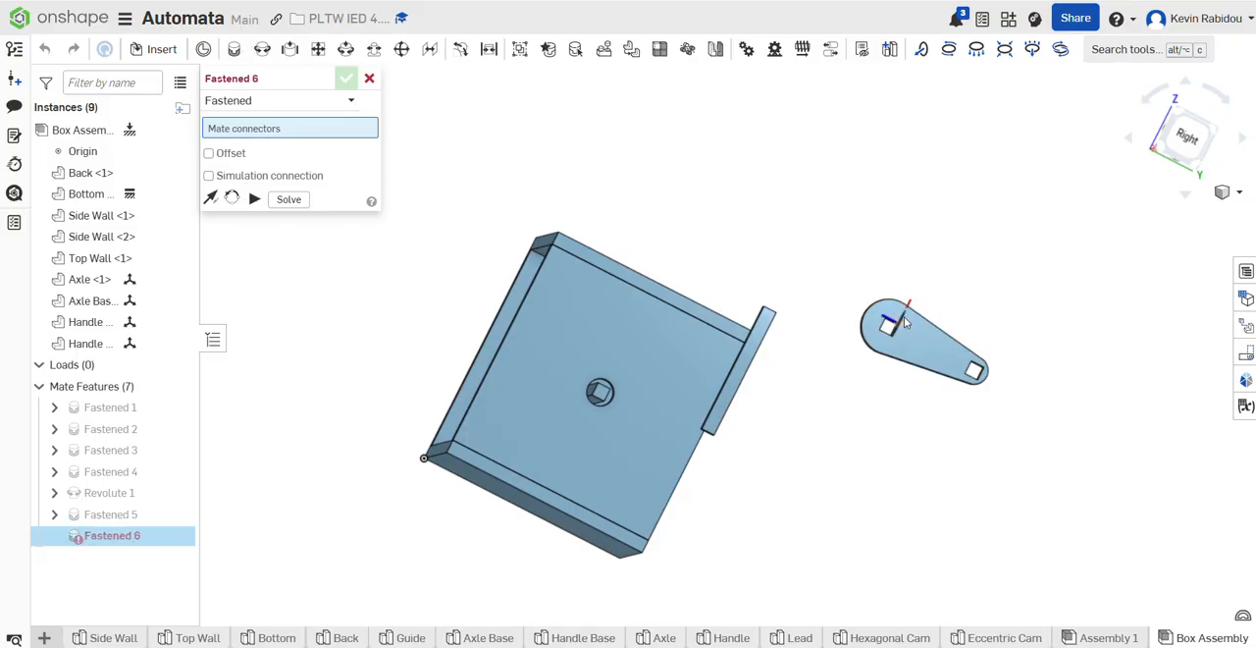
scroll(898, 297, "up", 5)
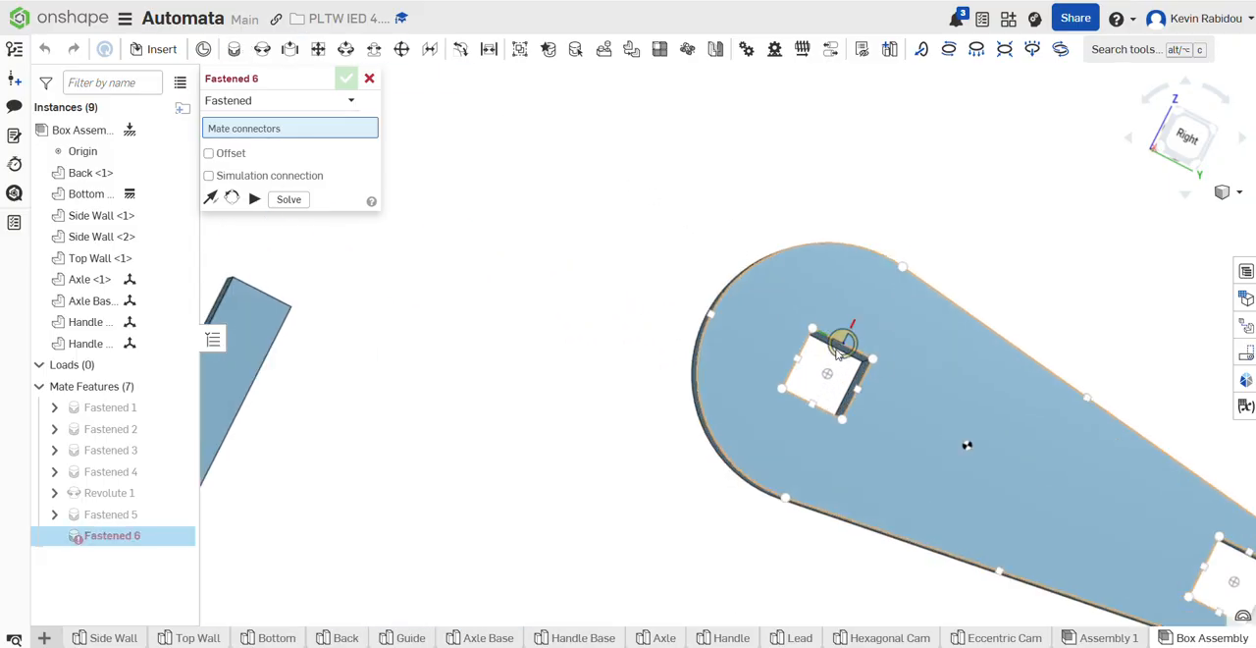
left_click(843, 347)
scroll(494, 365, "down", 5)
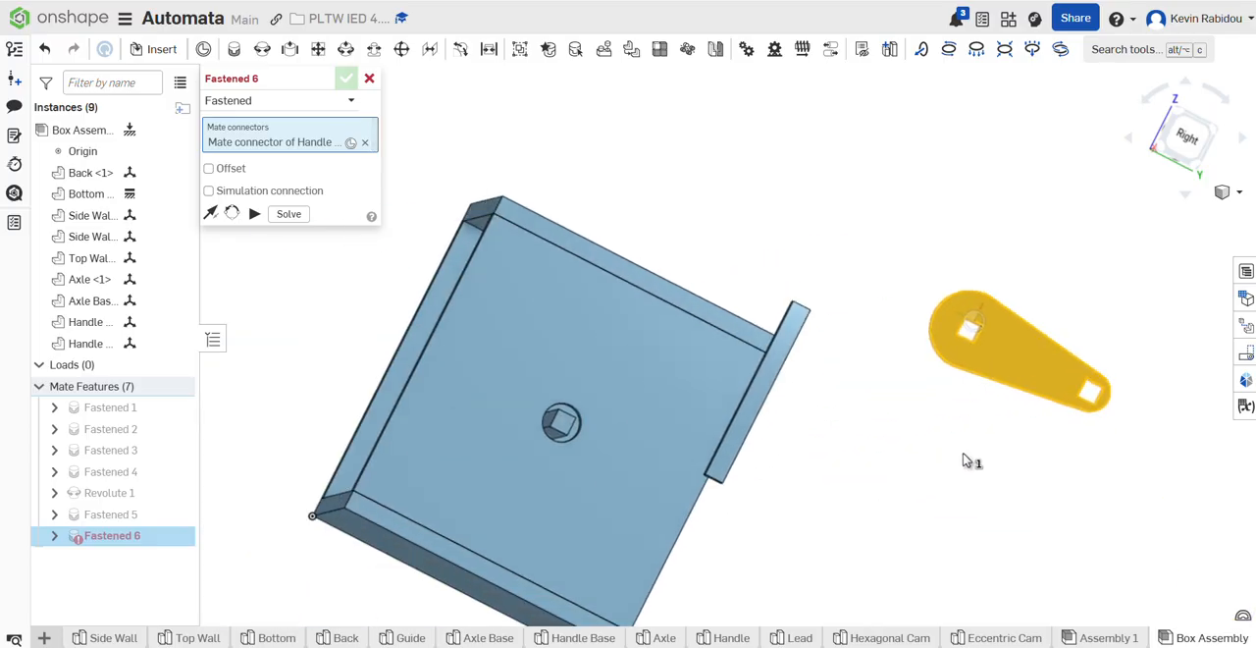
scroll(771, 396, "up", 8)
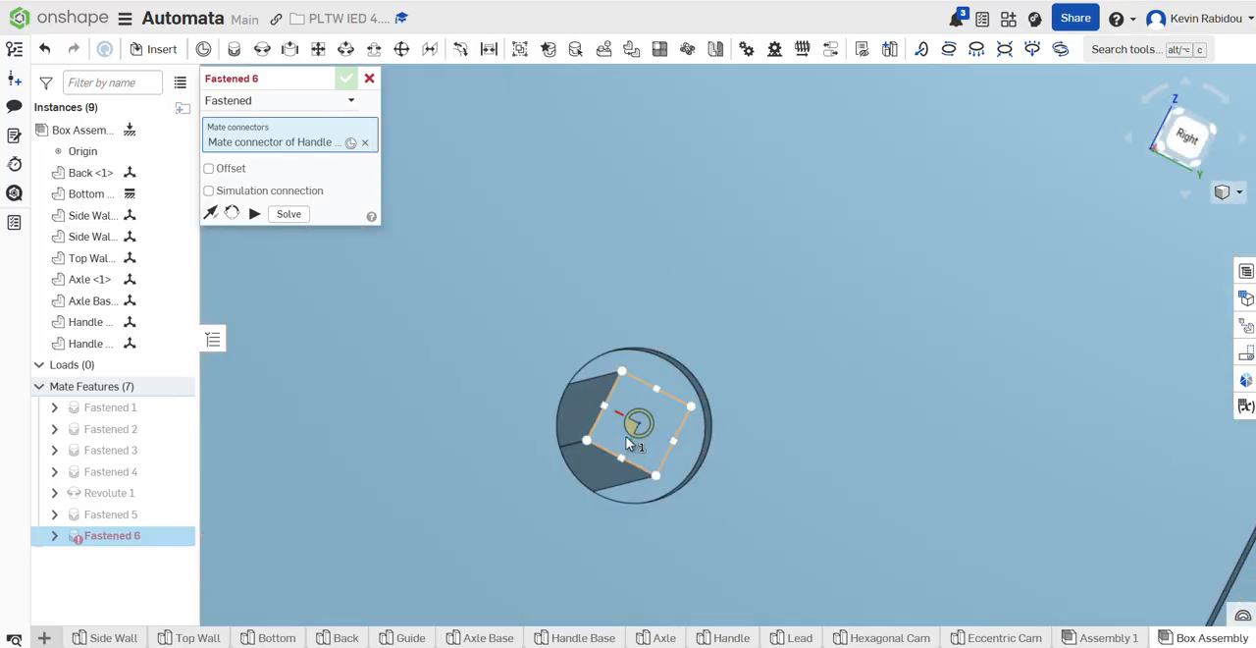
left_click(672, 446)
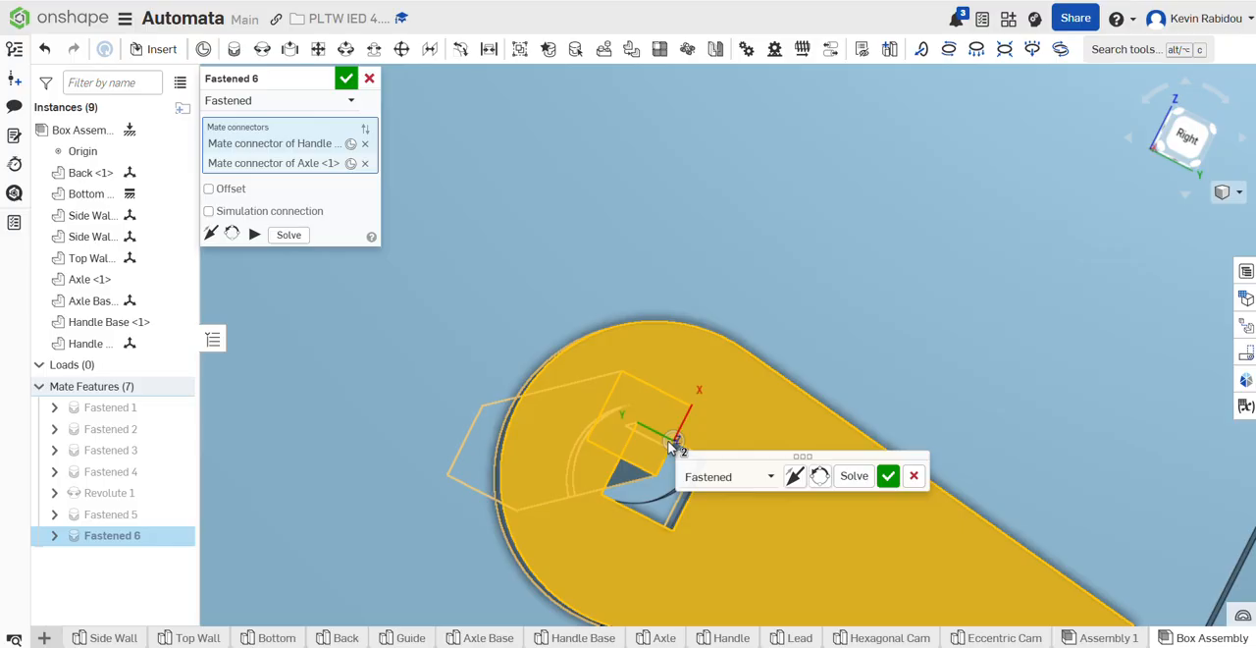
Step: Reorient the mate's secondary axis until the handle base's square hole lines up with the axle end, and accept the mate
left_click(825, 483)
left_click(821, 477)
left_click(822, 477)
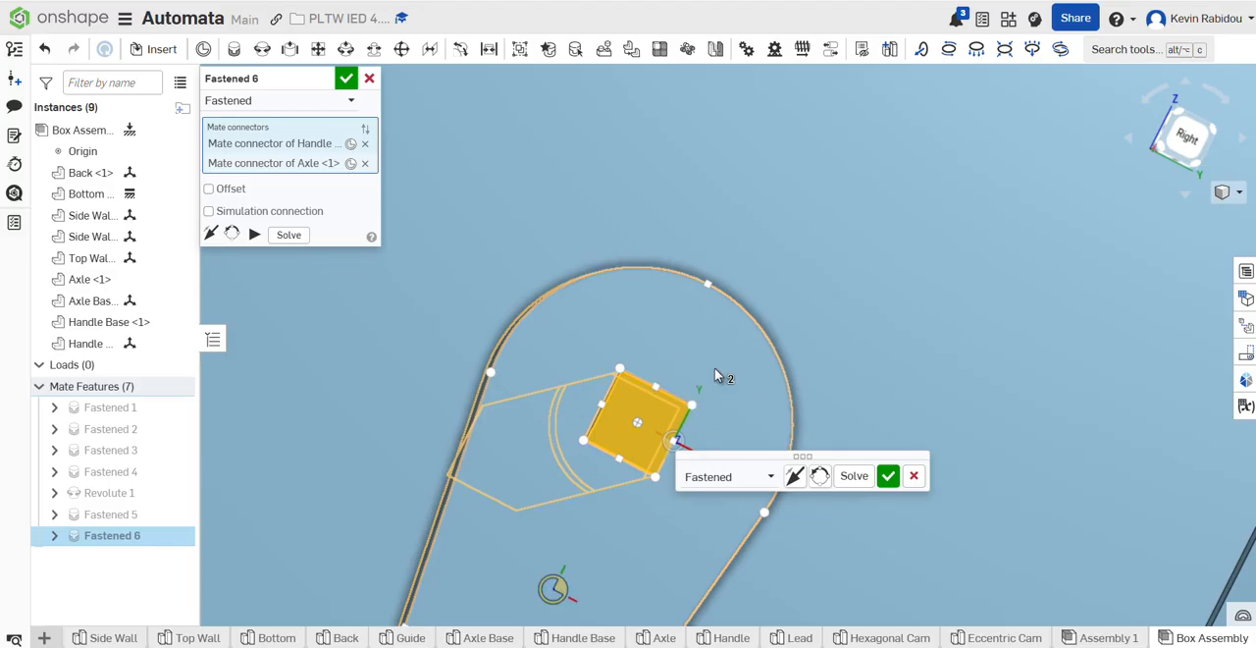
left_click(888, 476)
scroll(622, 394, "down", 8)
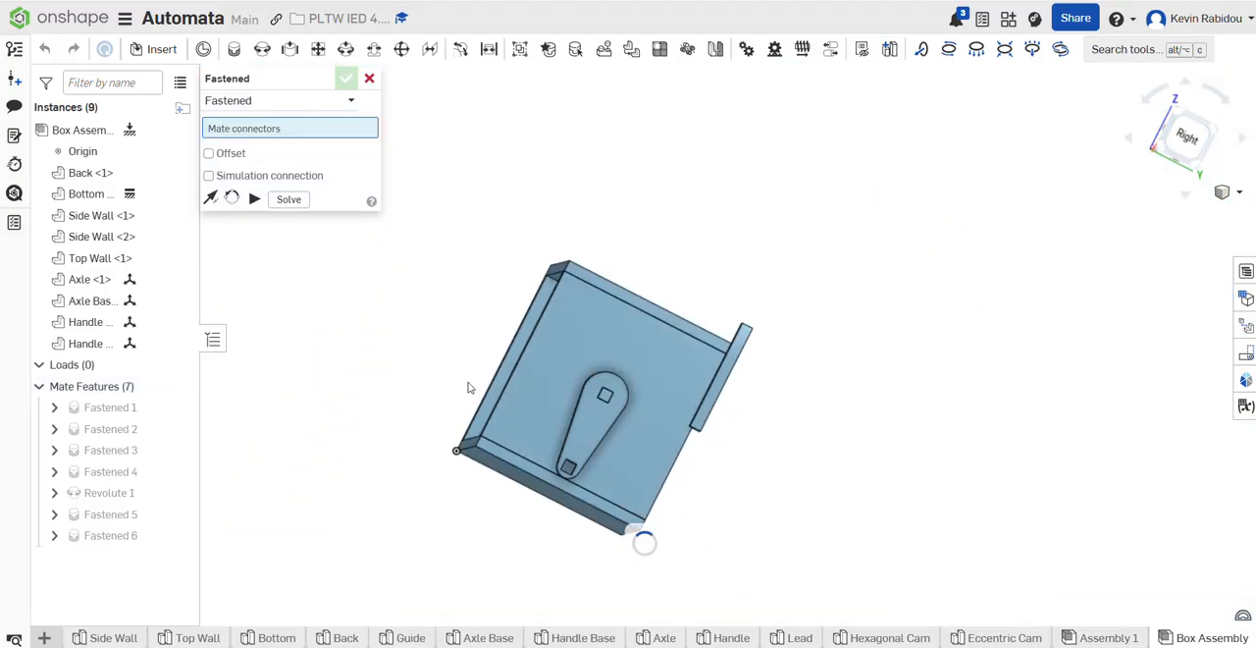
right_click_drag(405, 357, 490, 387)
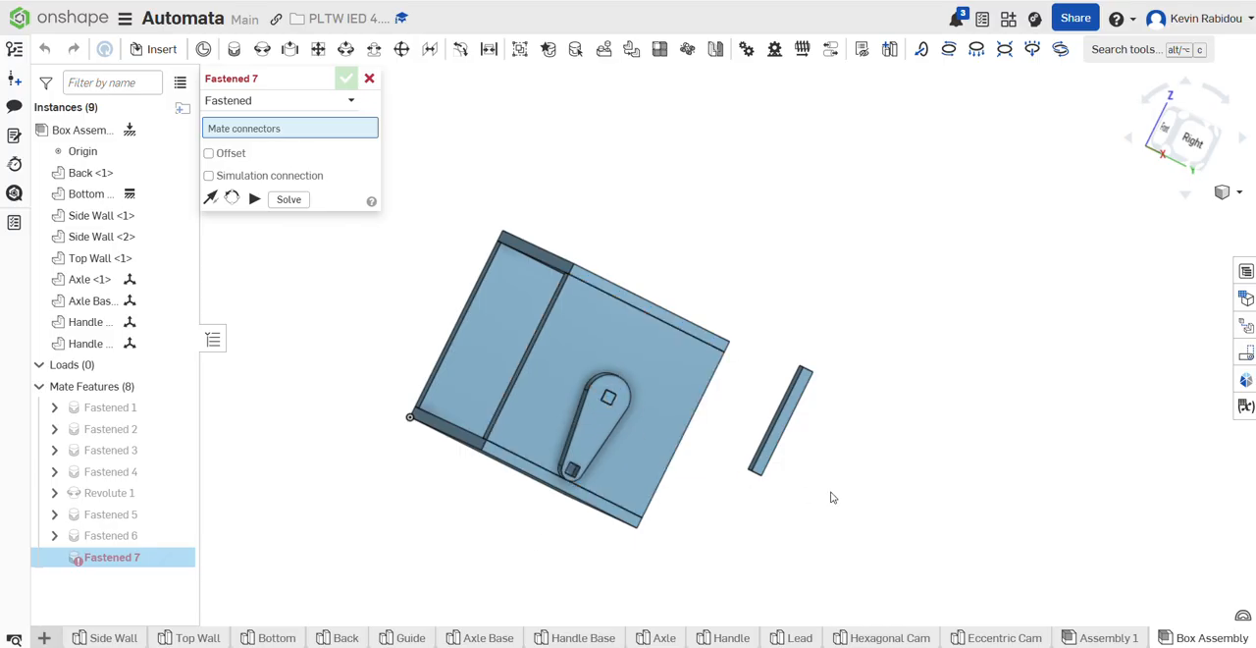
Step: Cancel the empty Fastened mate and hide Side Wall <1> to expose the inner side of the handle base's narrow-end square hole
left_click(369, 79)
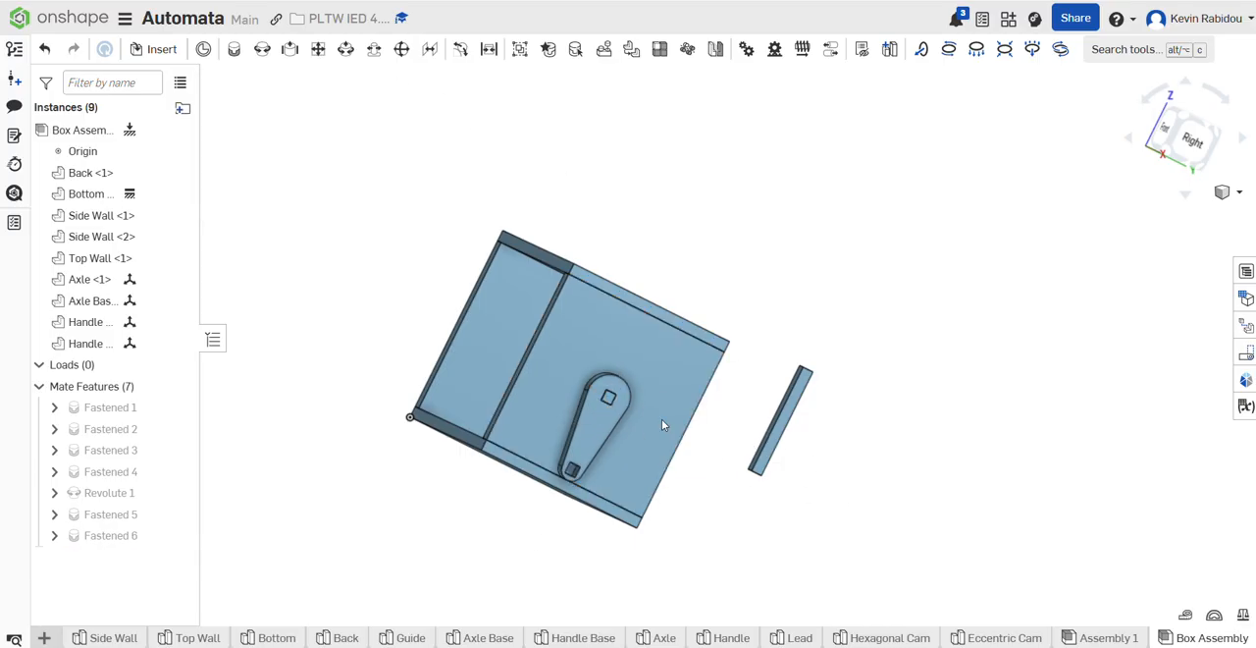
right_click_drag(632, 445, 838, 468)
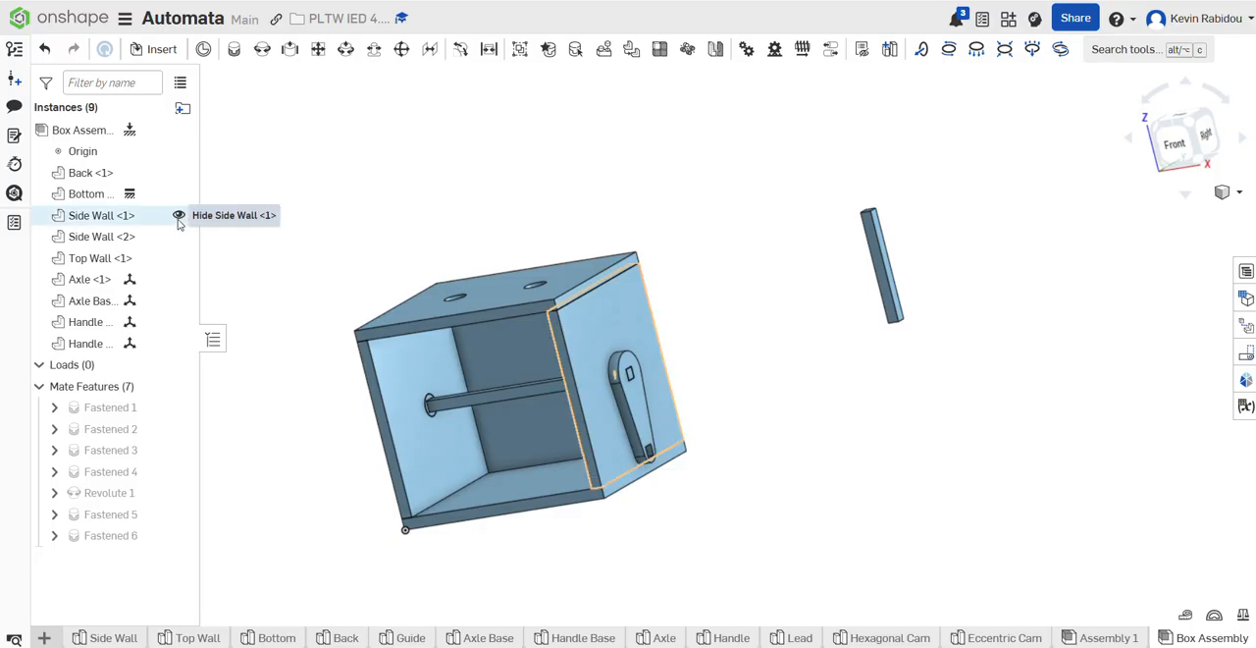
left_click(178, 216)
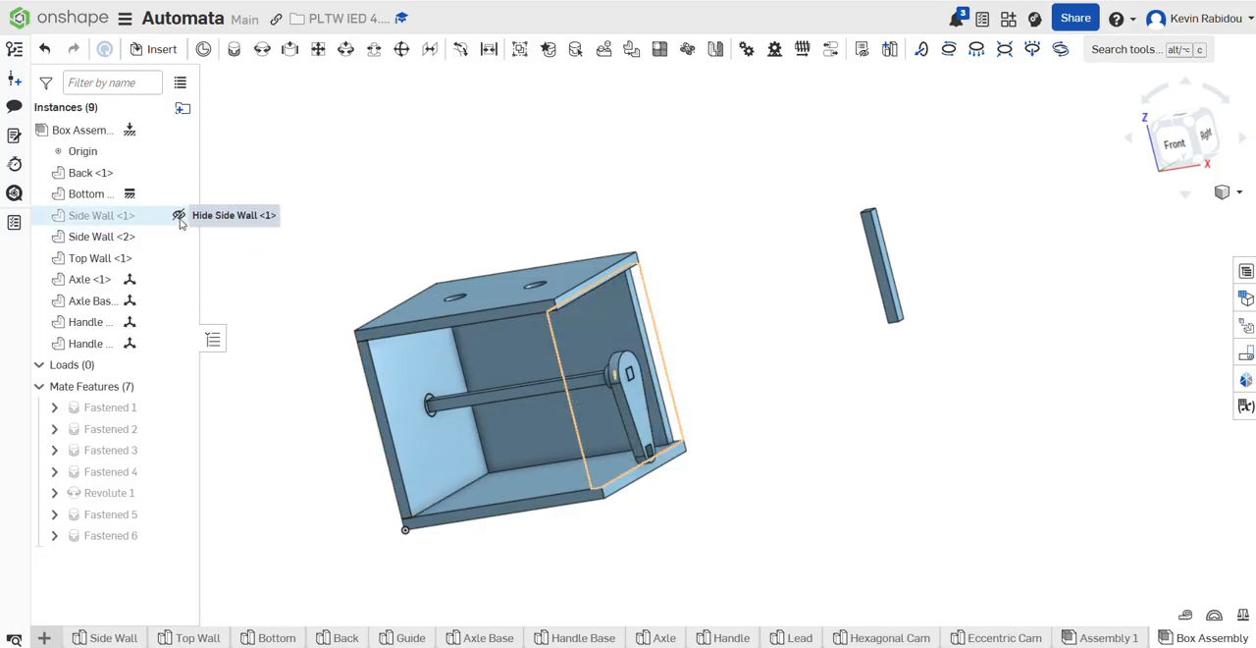
right_click_drag(657, 467, 740, 513)
scroll(603, 442, "up", 6)
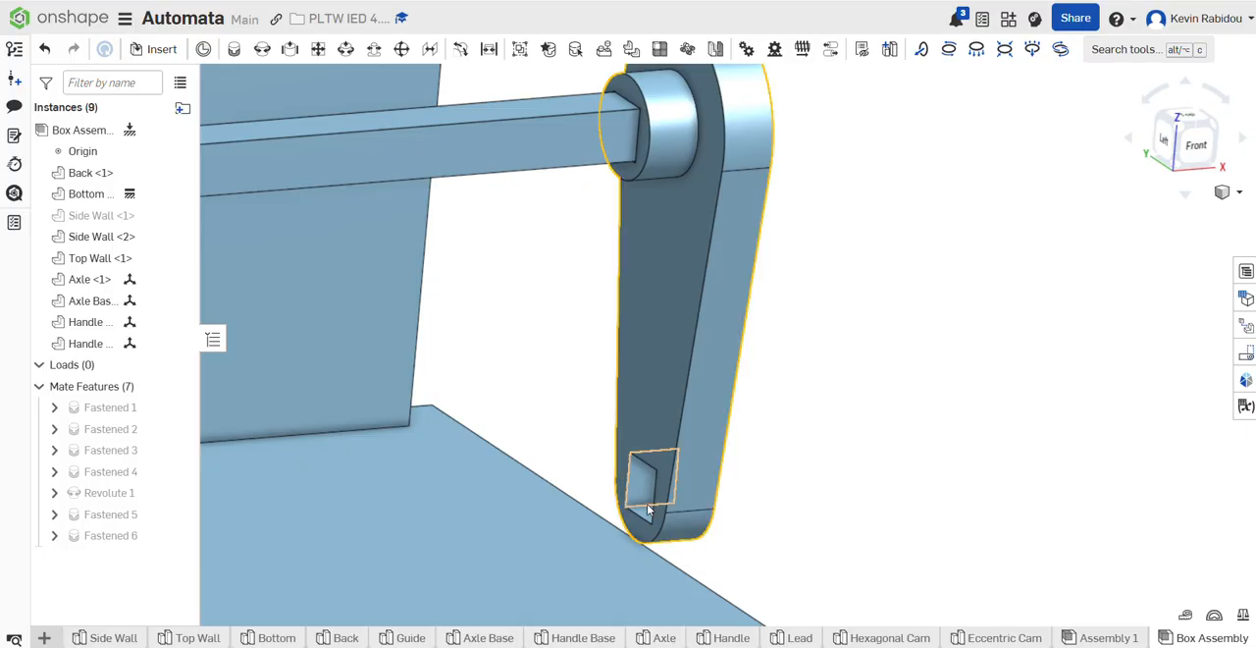
left_click(180, 215)
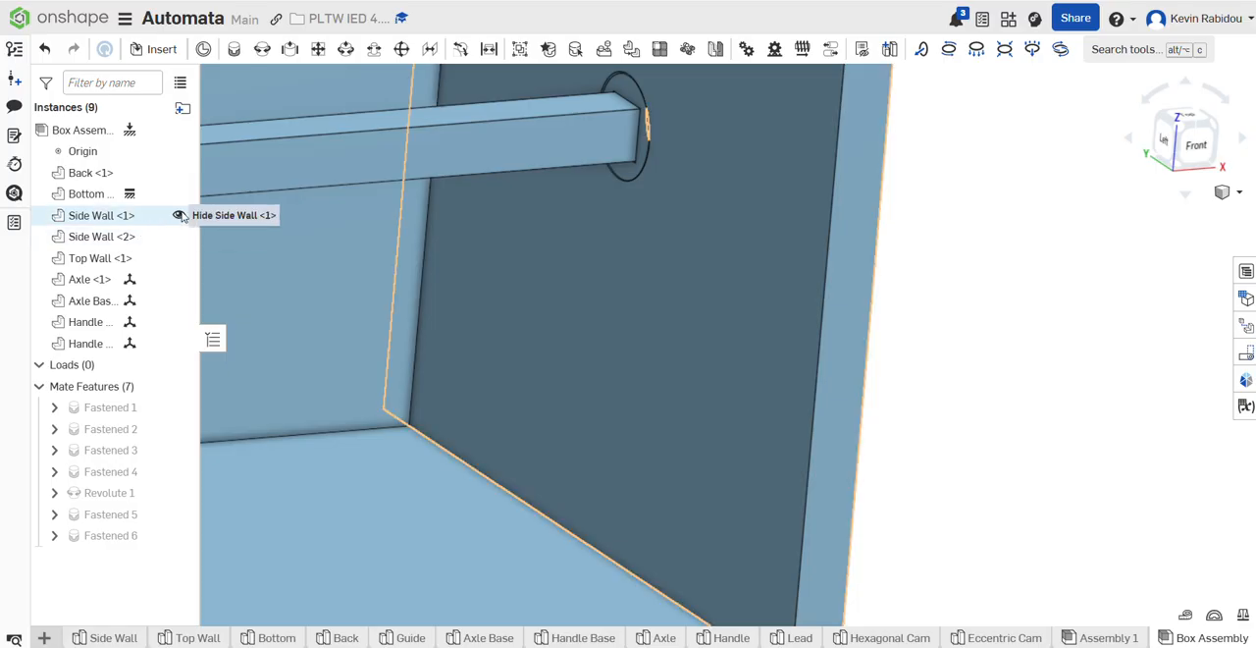
left_click(181, 215)
scroll(579, 275, "down", 3)
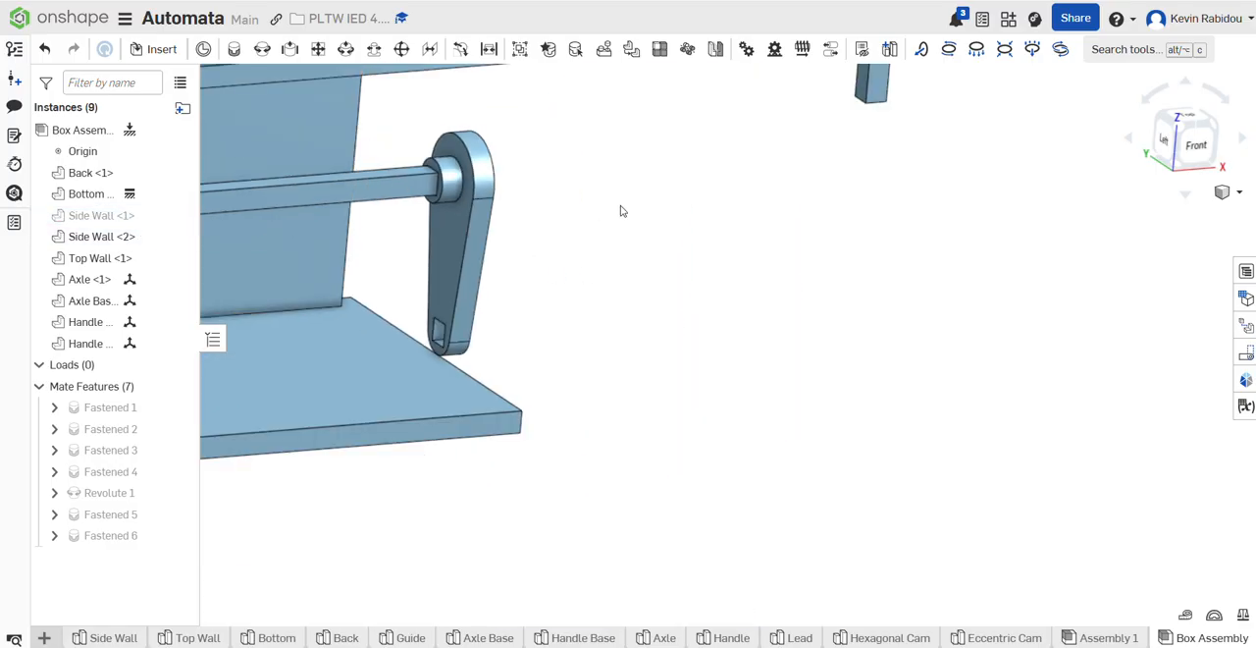
scroll(628, 255, "down", 3)
Step: Create a Fastened mate from an edge midpoint of the handle's end face to an edge midpoint of the handle base's narrow-end square hole
left_click(237, 49)
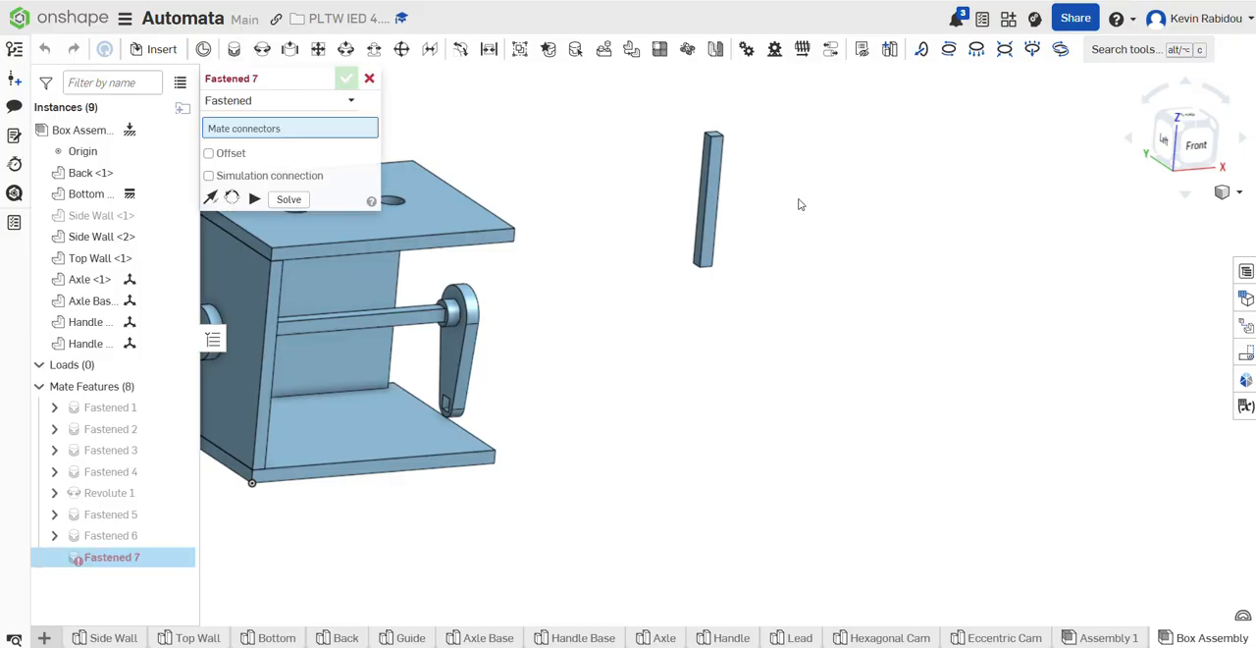
right_click_drag(826, 153, 782, 214)
scroll(752, 129, "up", 3)
middle_click_drag(744, 169, 724, 406)
scroll(724, 406, "down", 3)
scroll(692, 275, "up", 5)
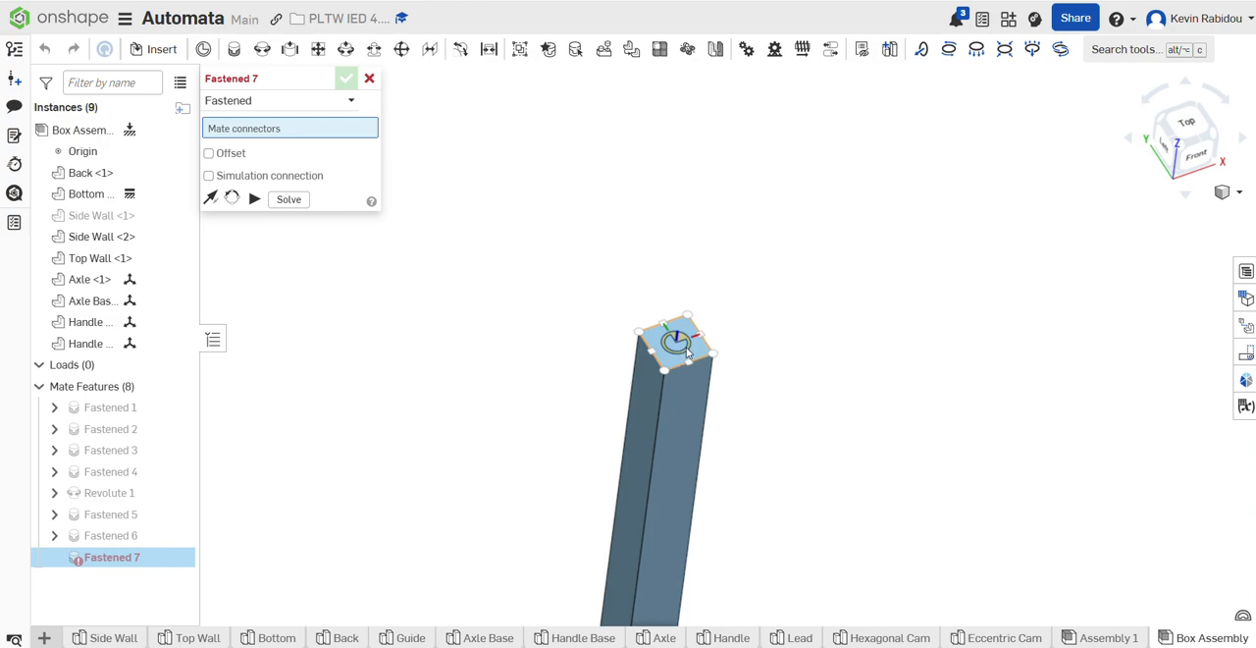
left_click(703, 337)
scroll(552, 443, "down", 3)
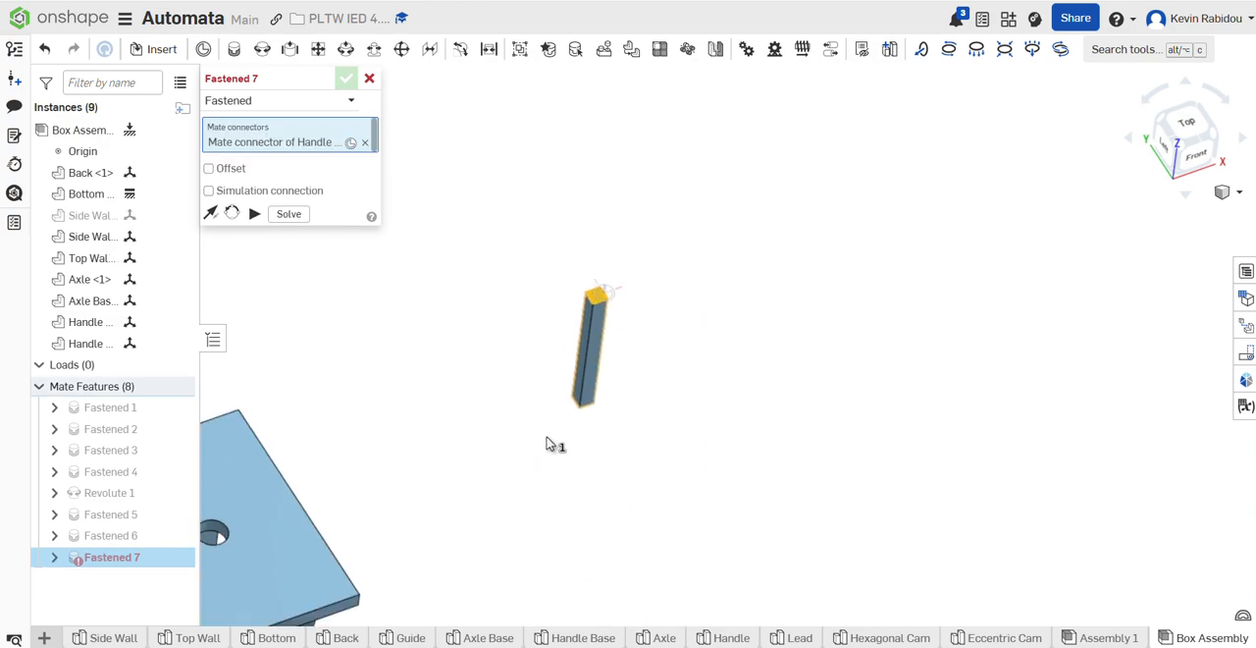
scroll(429, 429, "up", 6)
scroll(392, 402, "up", 3)
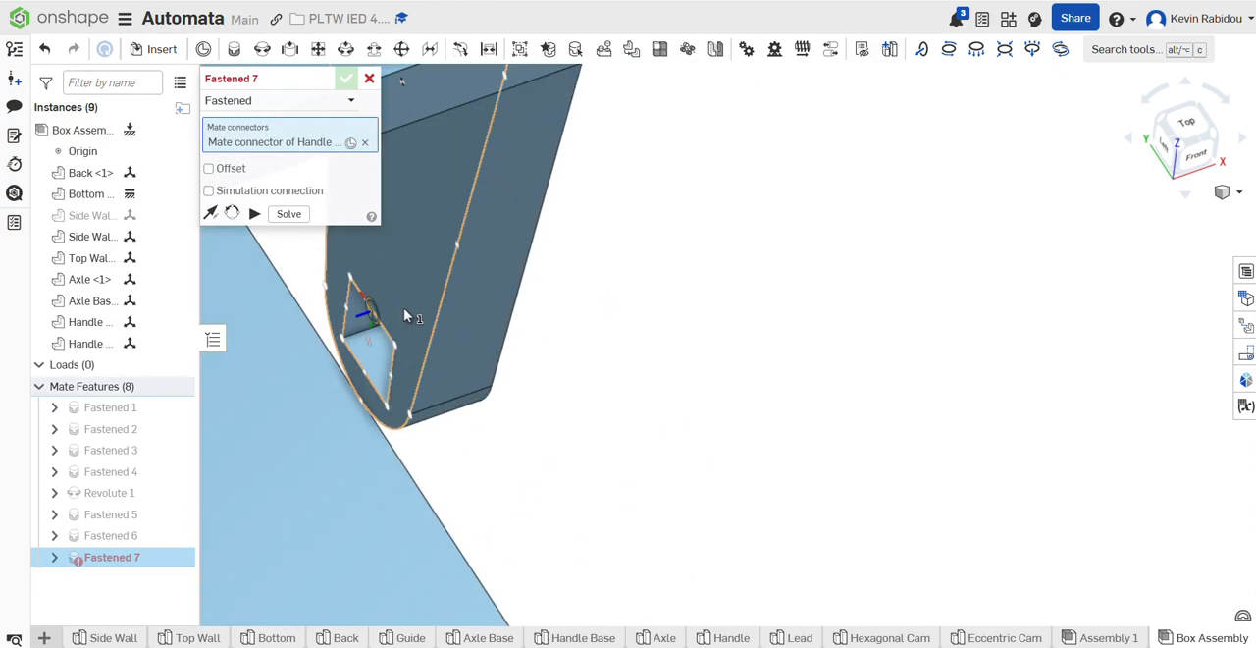
left_click(389, 361)
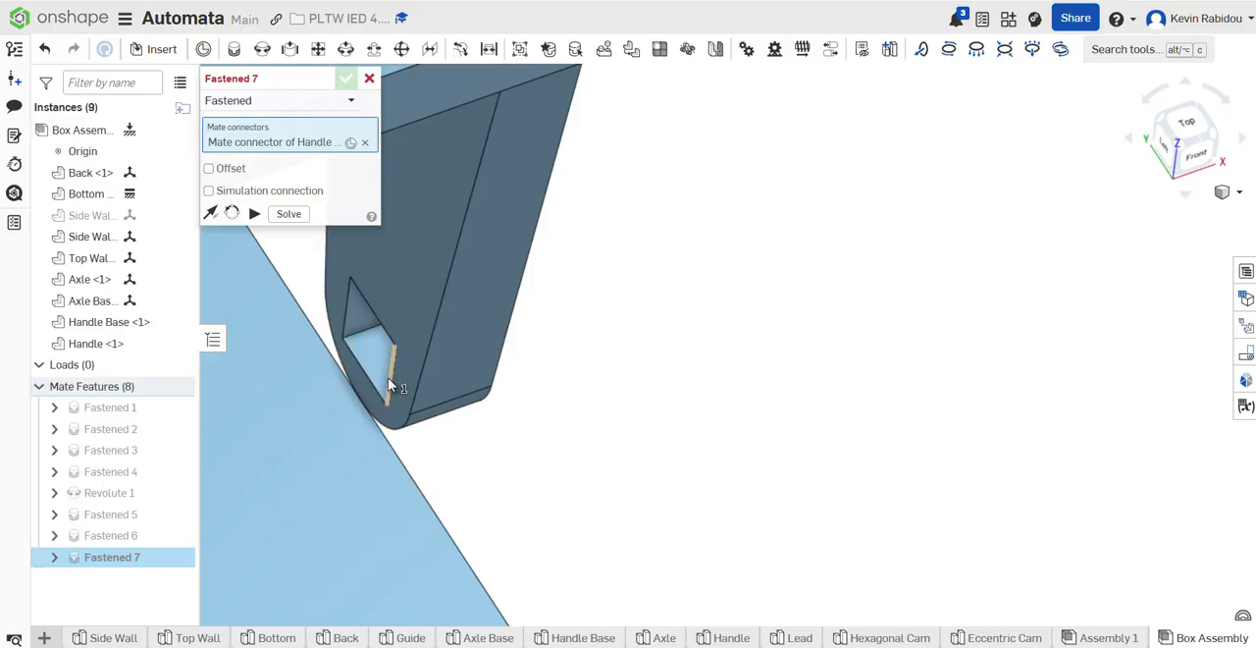
Step: Reorient the mate's secondary axis until the handle lines up with the square hole, and accept the mate
left_click(539, 412)
left_click(539, 412)
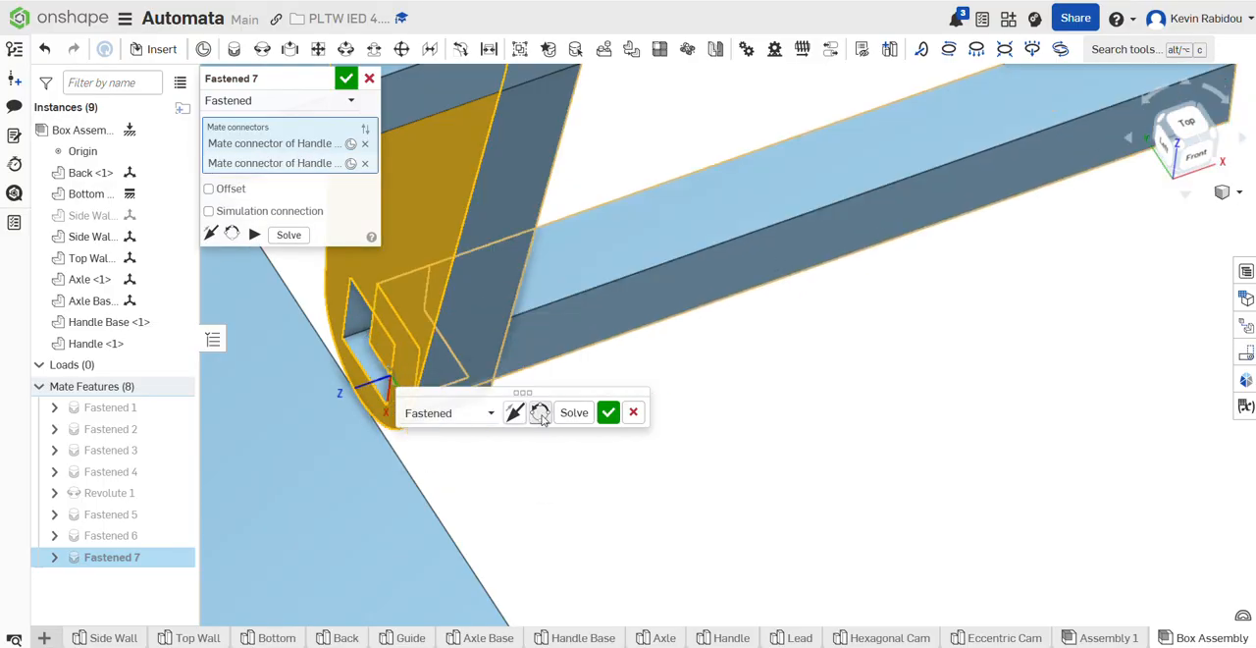
left_click(539, 412)
left_click(607, 413)
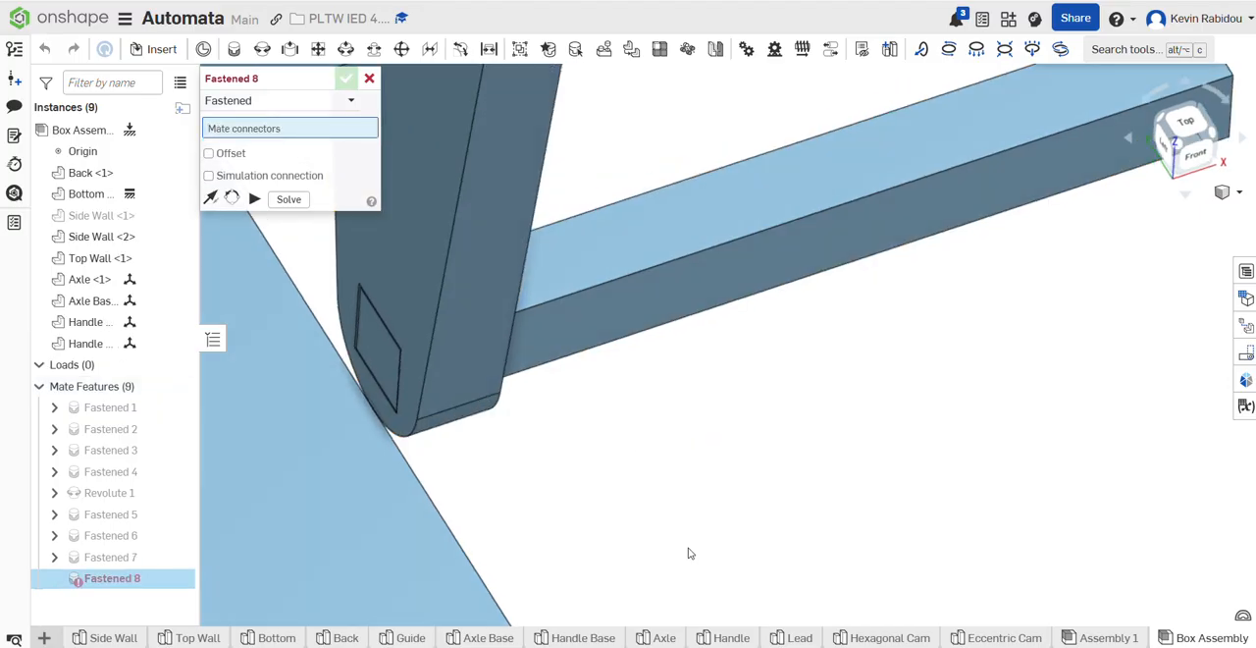
left_click(370, 78)
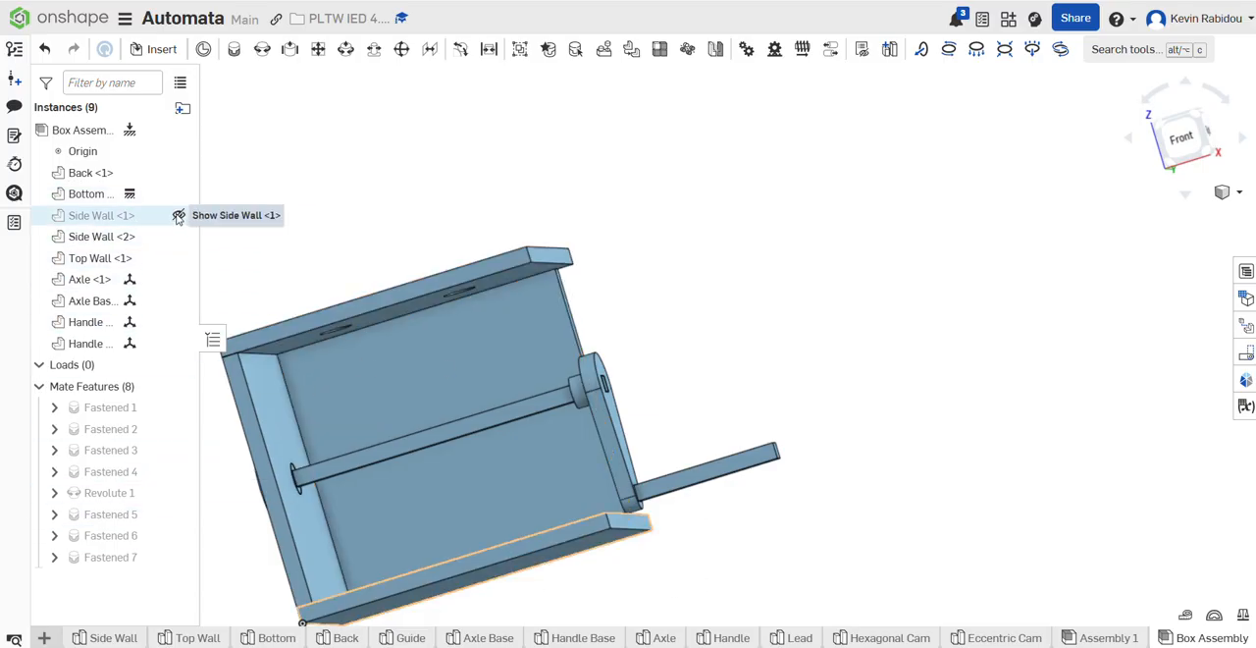
Step: Show Side Wall <1> again and check the assembled crank from the handle side of the box
left_click(178, 216)
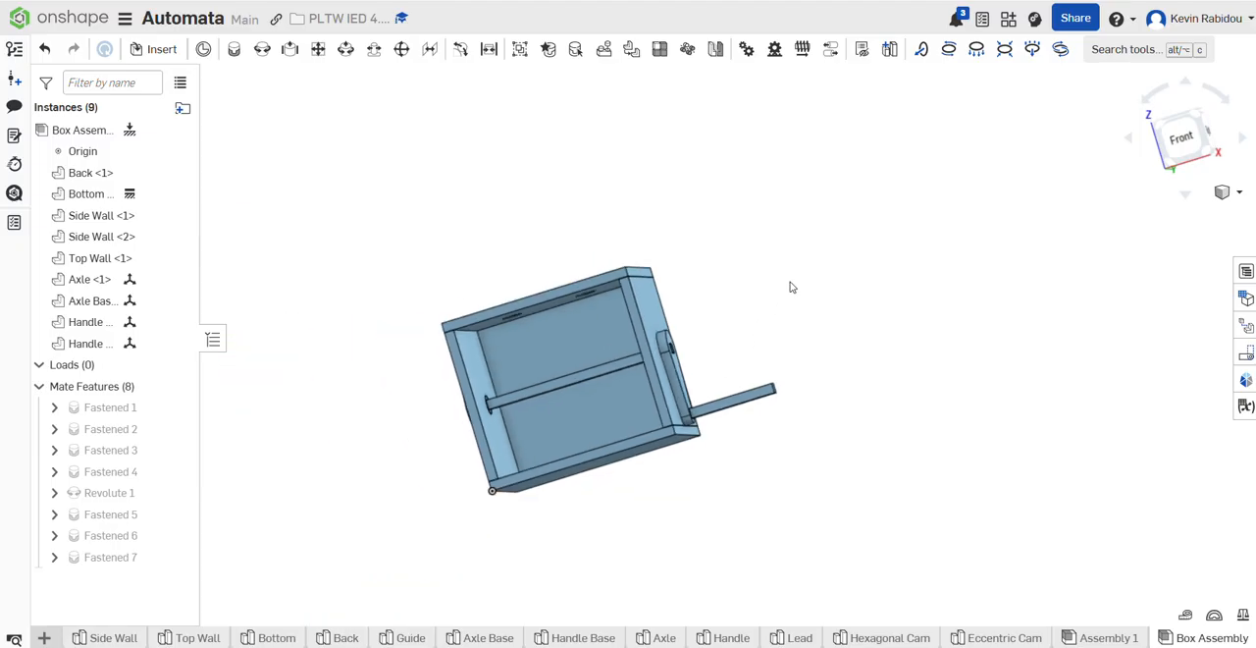
key("p")
right_click_drag(852, 313, 712, 414)
left_click_drag(705, 436, 799, 385)
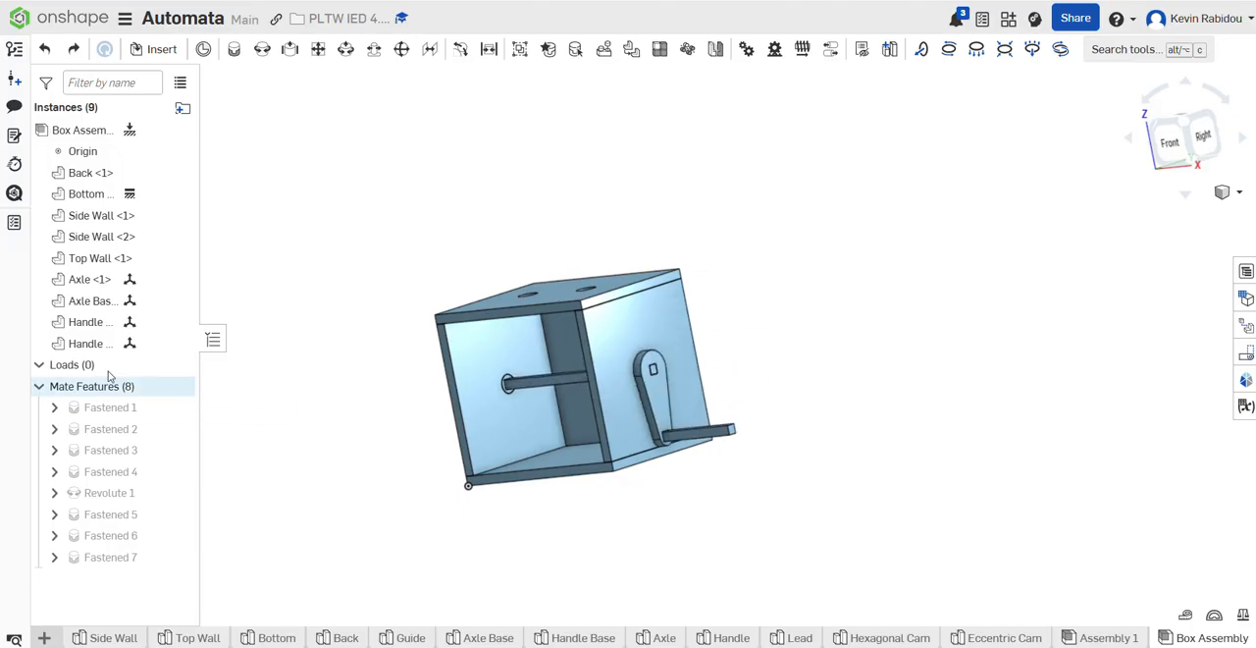
Step: Animate the Revolute 1 mate from 0 to 360 deg to check the crank's rotation, and close the animation
right_click(142, 494)
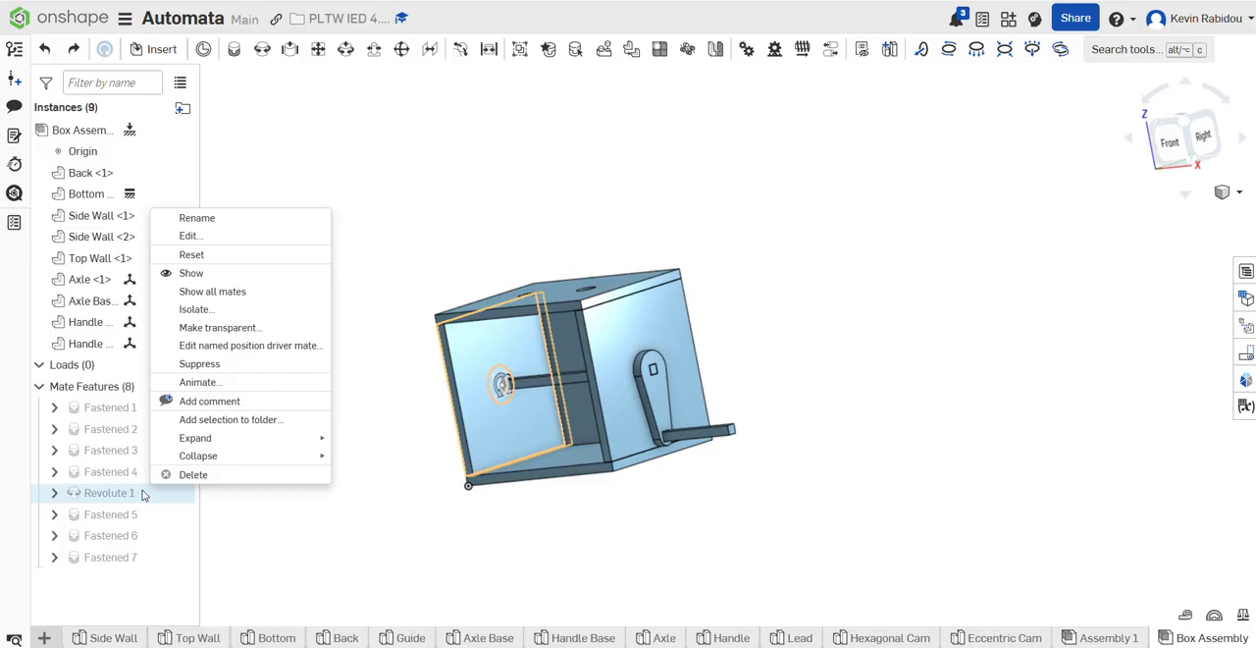
left_click(220, 382)
left_click(210, 253)
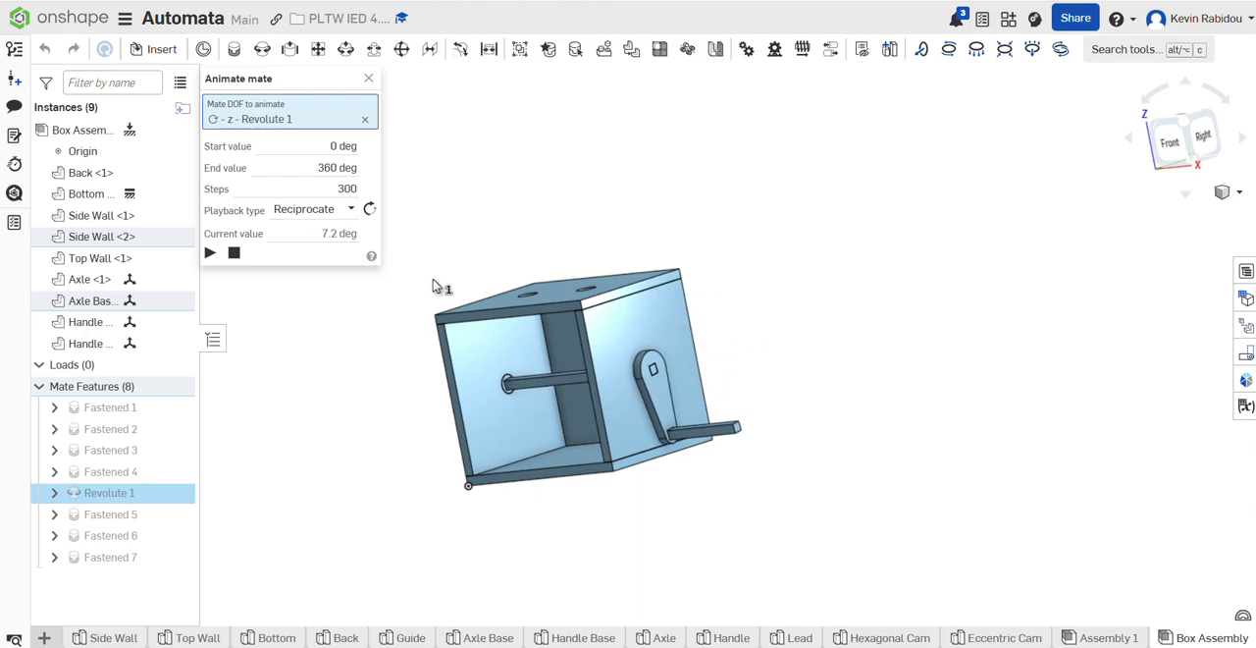
left_click(369, 78)
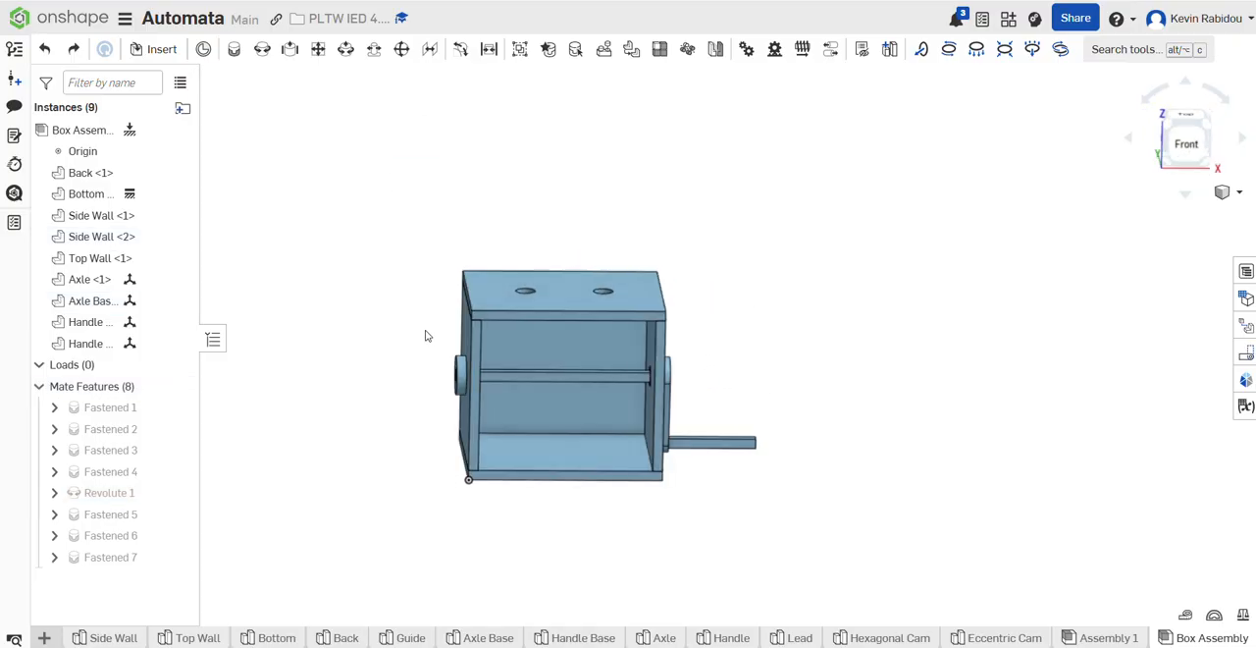